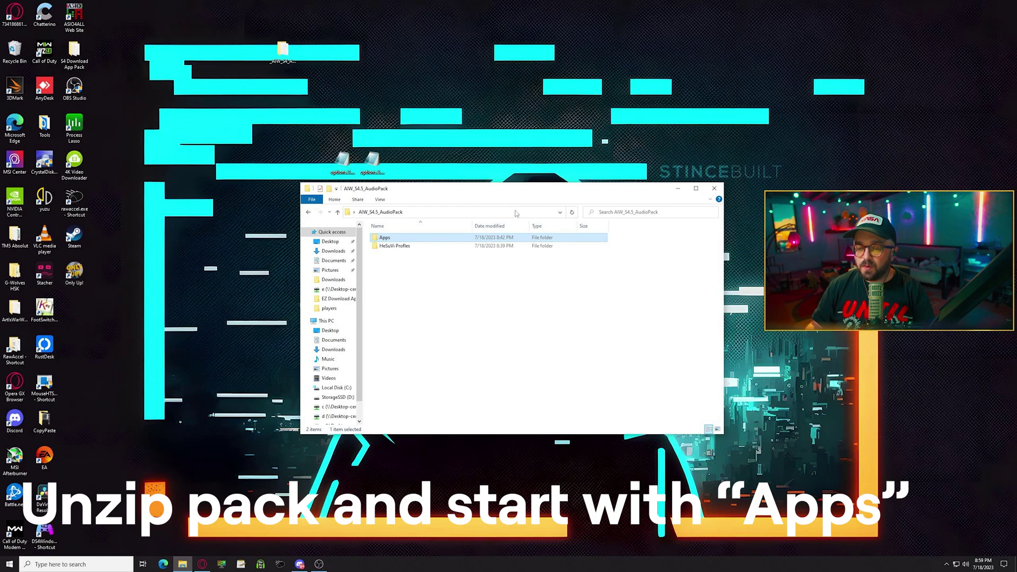
Go into Apps > VB Cable > VBCABLE_Driver_Pack43 and select VBCABLE_Setup_x64.exe.
{"action": "double_click", "coordinate": [382, 238]}
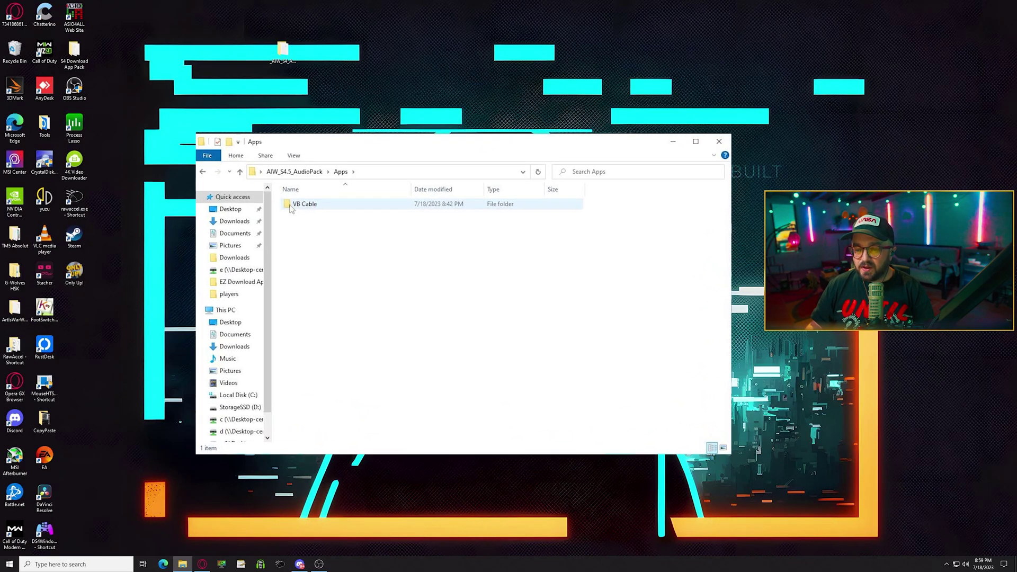
{"action": "double_click", "coordinate": [289, 207]}
{"action": "double_click", "coordinate": [291, 204]}
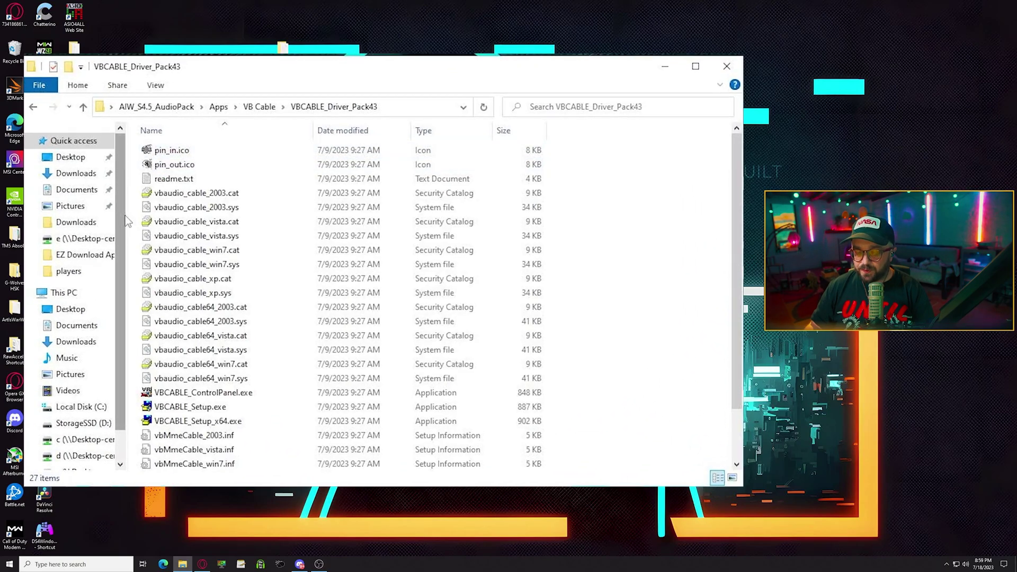
{"action": "scroll", "coordinate": [272, 327], "scroll_direction": "down", "scroll_amount": 2}
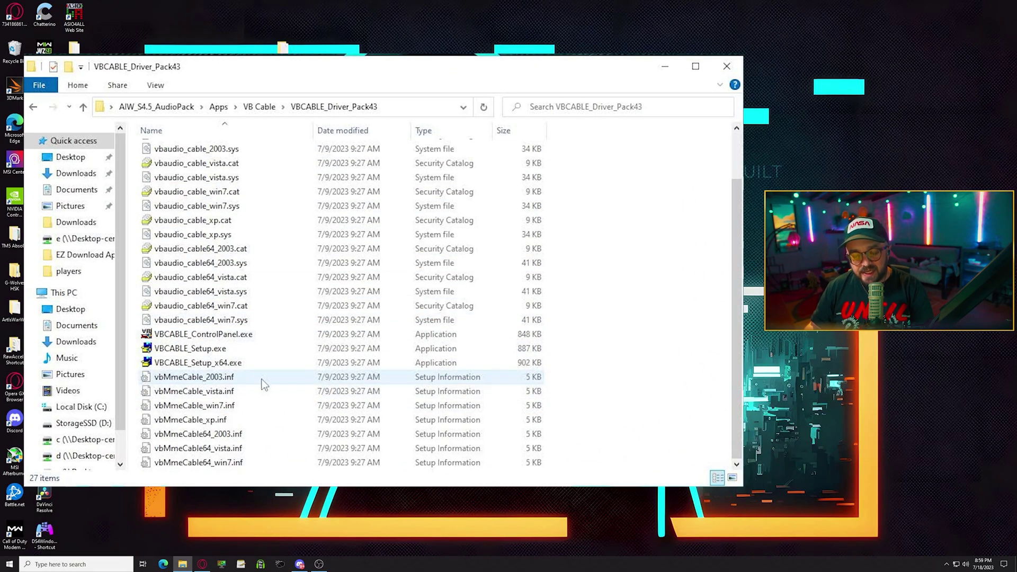
{"action": "left_click", "coordinate": [159, 363]}
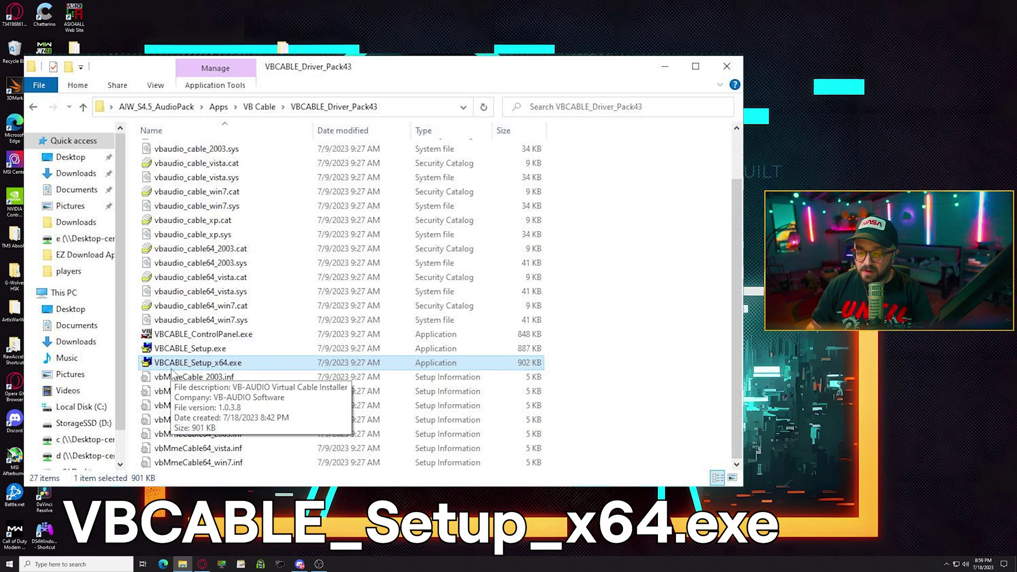
Run VBCABLE_Setup_x64.exe as administrator, install the driver and acknowledge the completion message.
{"action": "right_click", "coordinate": [170, 368]}
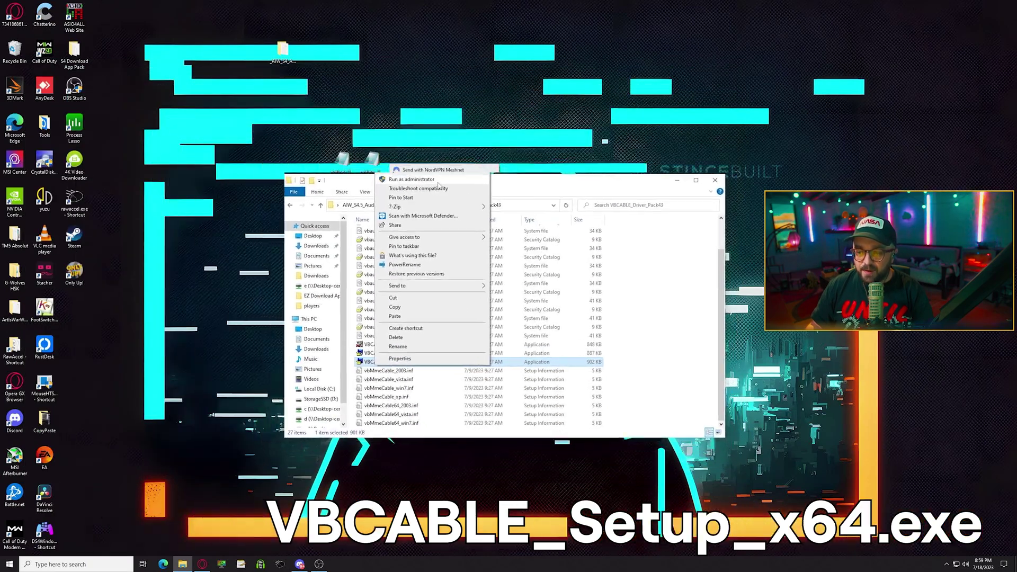
{"action": "left_click", "coordinate": [439, 181]}
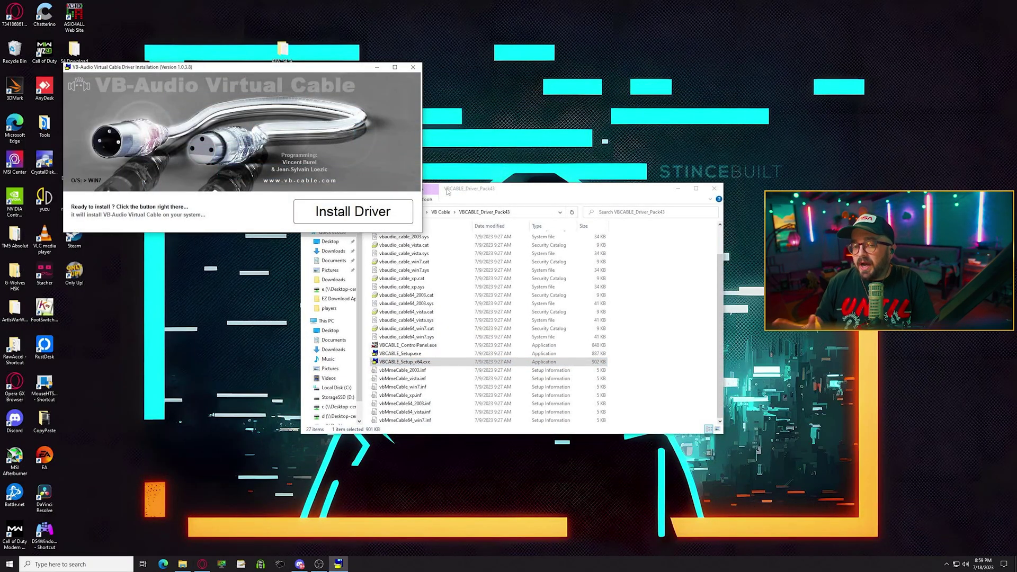
{"action": "left_click", "coordinate": [376, 211]}
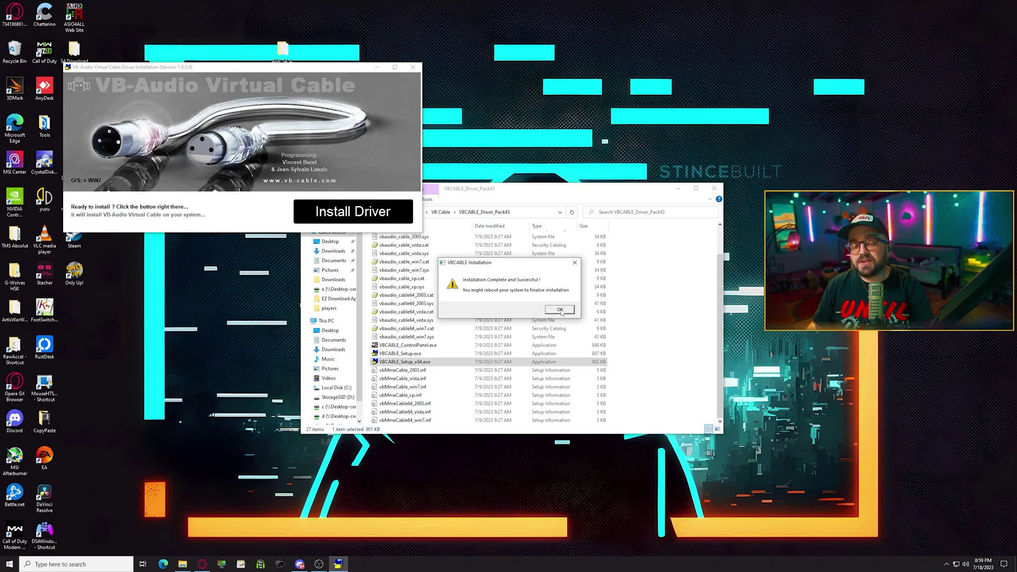
{"action": "left_click", "coordinate": [560, 309]}
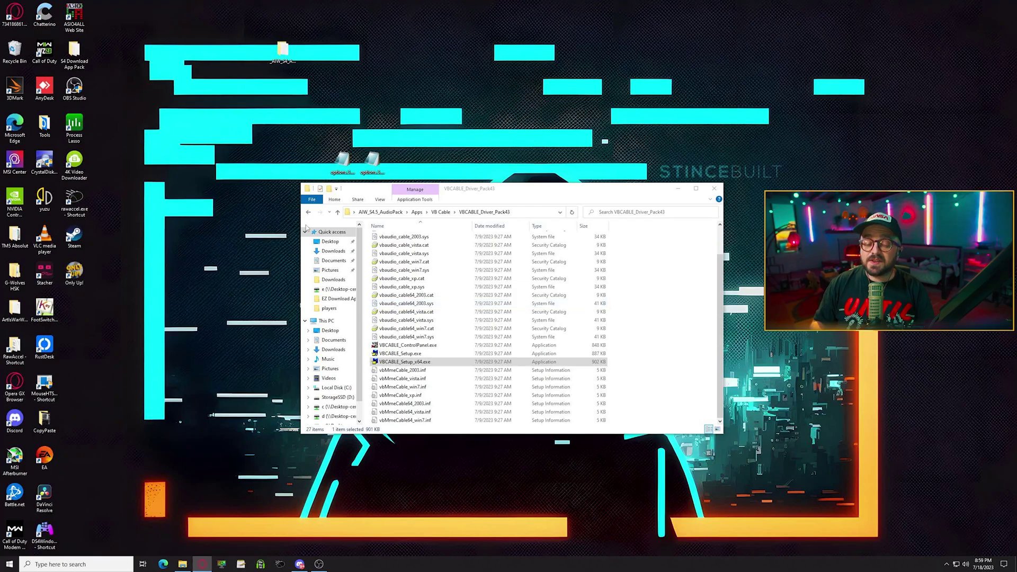
Start Configurator from the Equalizer APO 1.3 group in the Start menu.
{"action": "left_click", "coordinate": [16, 564]}
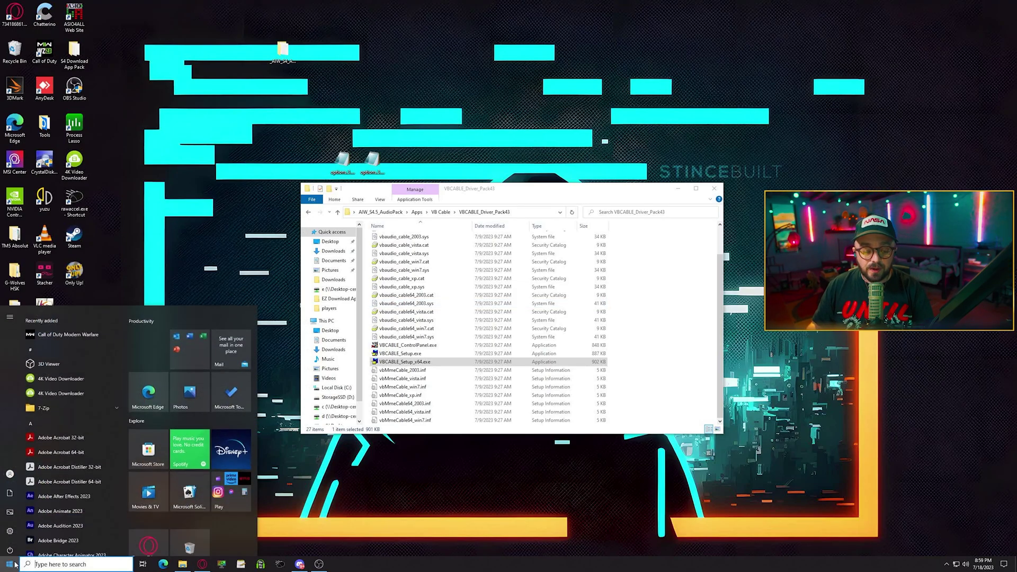
{"action": "scroll", "coordinate": [80, 429], "scroll_direction": "down", "scroll_amount": 3}
{"action": "scroll", "coordinate": [81, 428], "scroll_direction": "down", "scroll_amount": 6}
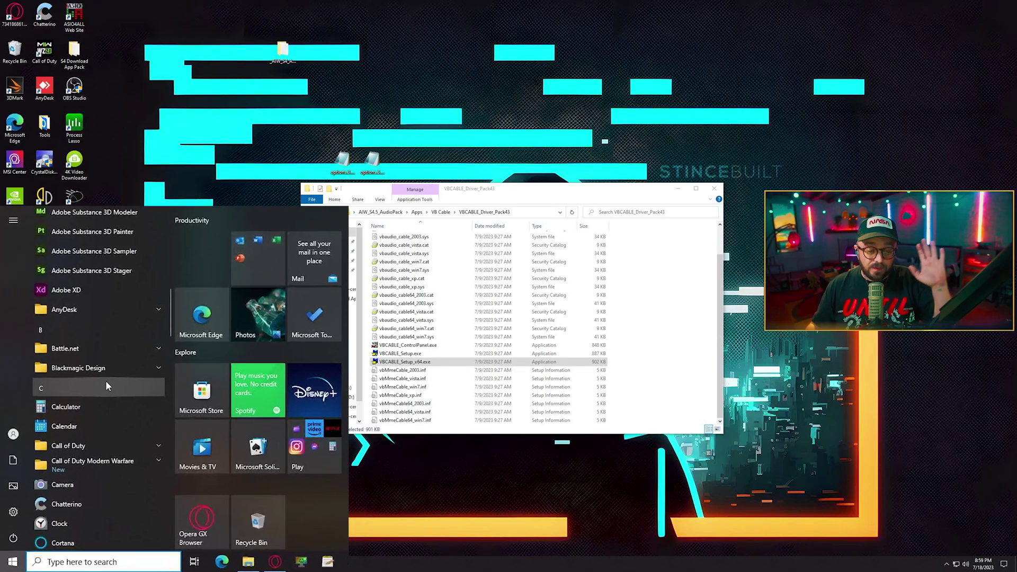
{"action": "scroll", "coordinate": [127, 345], "scroll_direction": "down", "scroll_amount": 5}
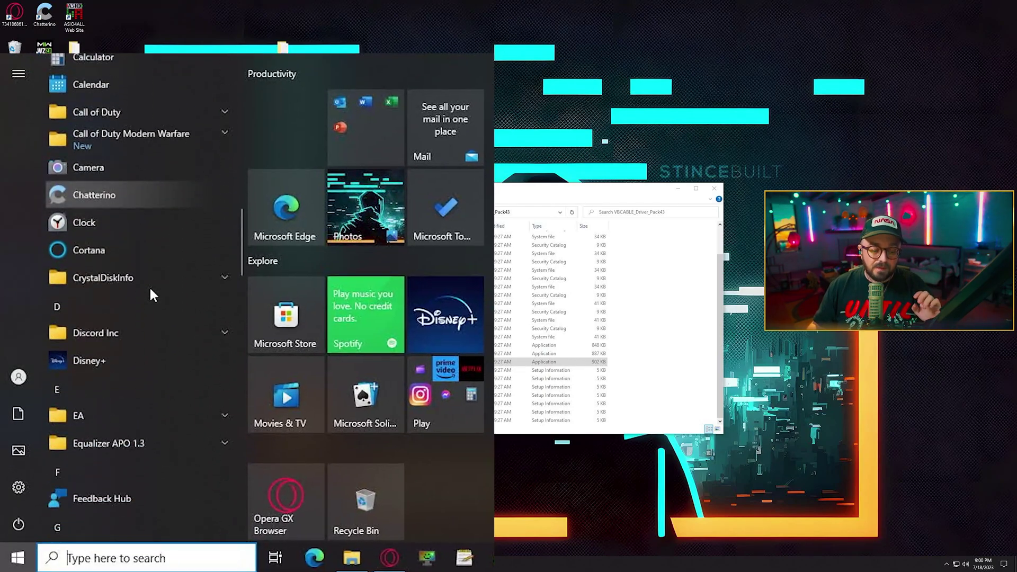
{"action": "scroll", "coordinate": [147, 291], "scroll_direction": "down", "scroll_amount": 2}
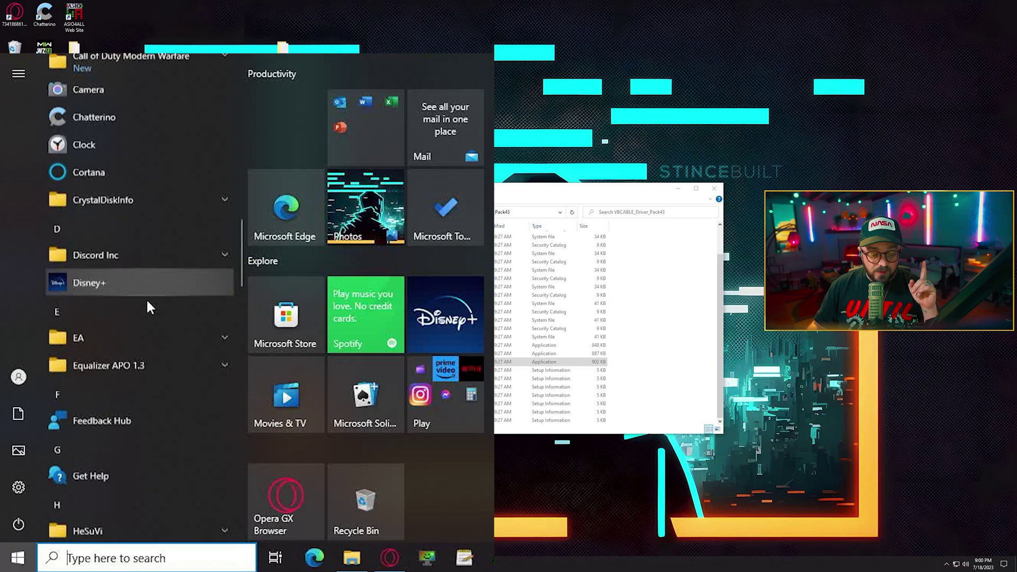
{"action": "left_click", "coordinate": [130, 355]}
{"action": "scroll", "coordinate": [132, 358], "scroll_direction": "down", "scroll_amount": 1}
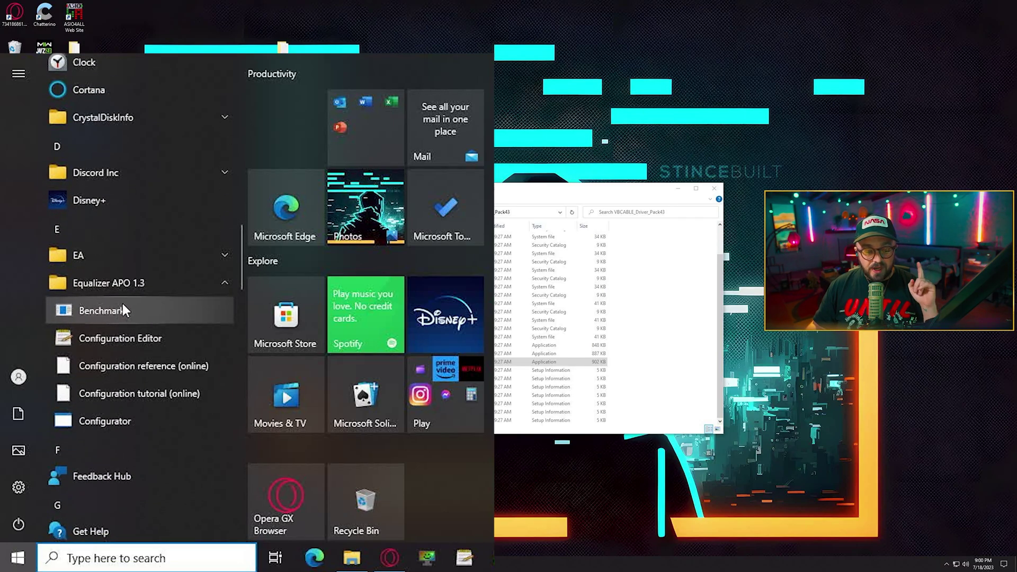
{"action": "scroll", "coordinate": [125, 287], "scroll_direction": "down", "scroll_amount": 1}
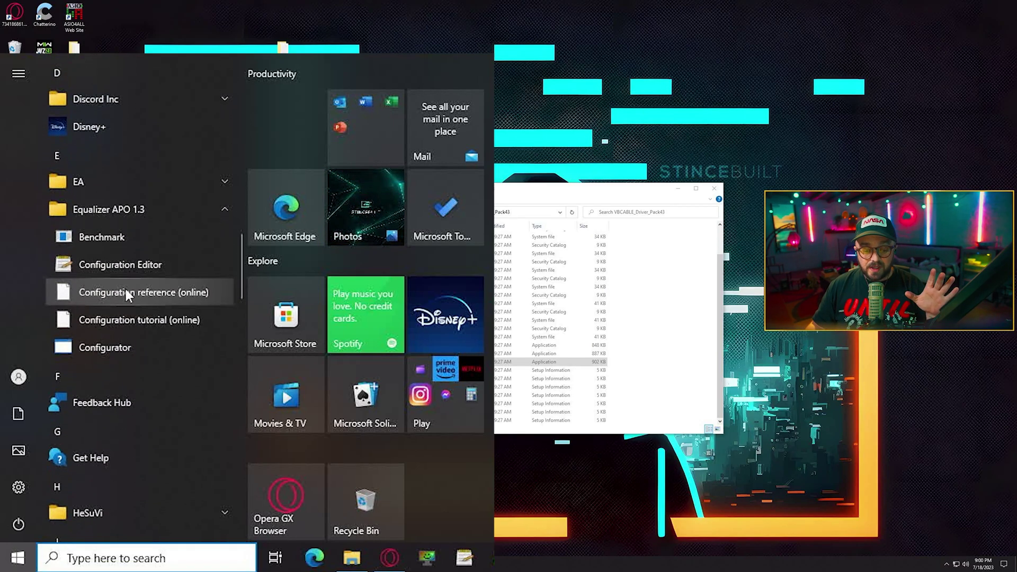
{"action": "left_click", "coordinate": [92, 347]}
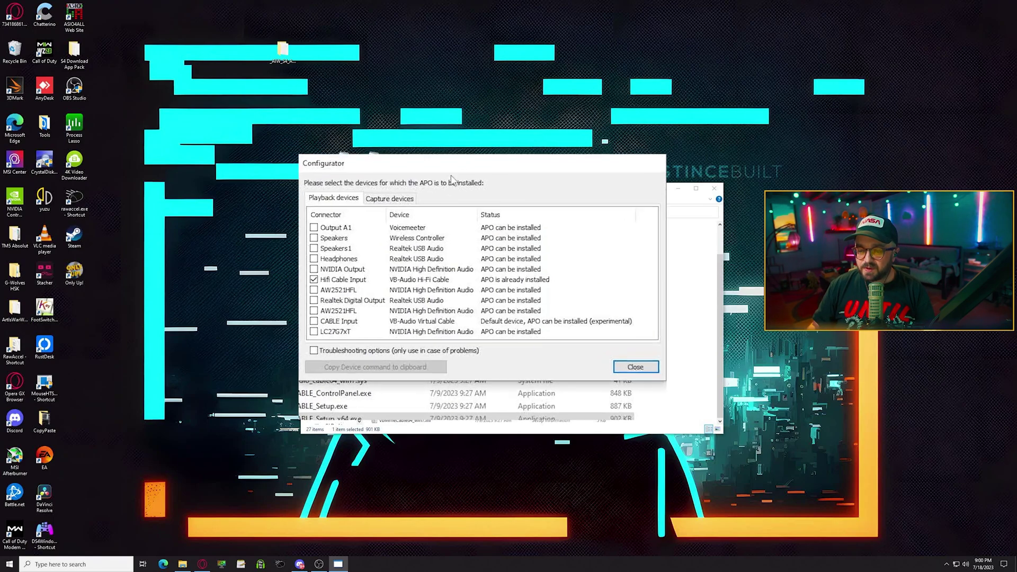
Tick CABLE Input in the playback device list alongside Hifi Cable Input.
{"action": "left_click", "coordinate": [409, 272]}
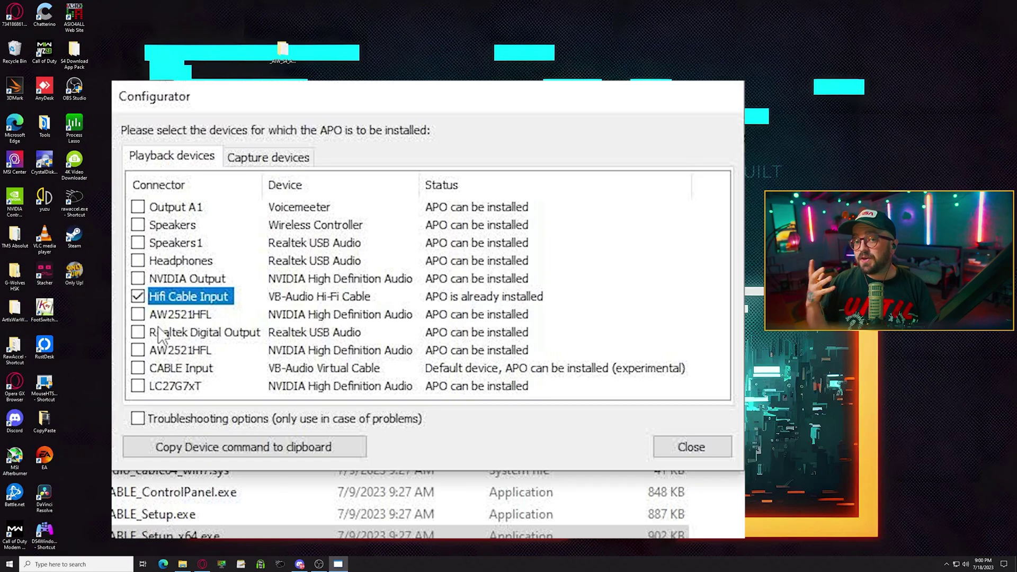
{"action": "left_click", "coordinate": [183, 371]}
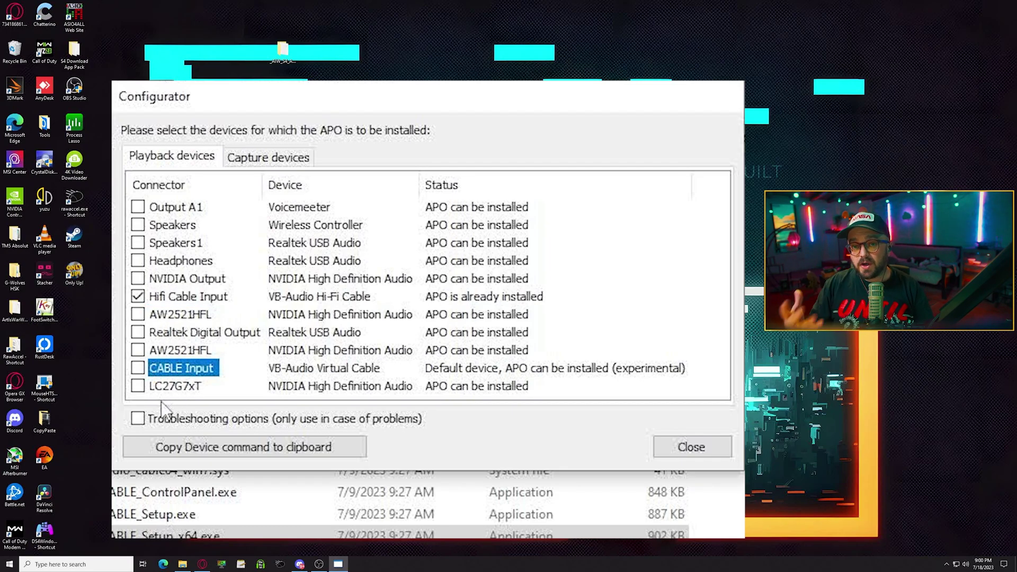
{"action": "left_click", "coordinate": [185, 300]}
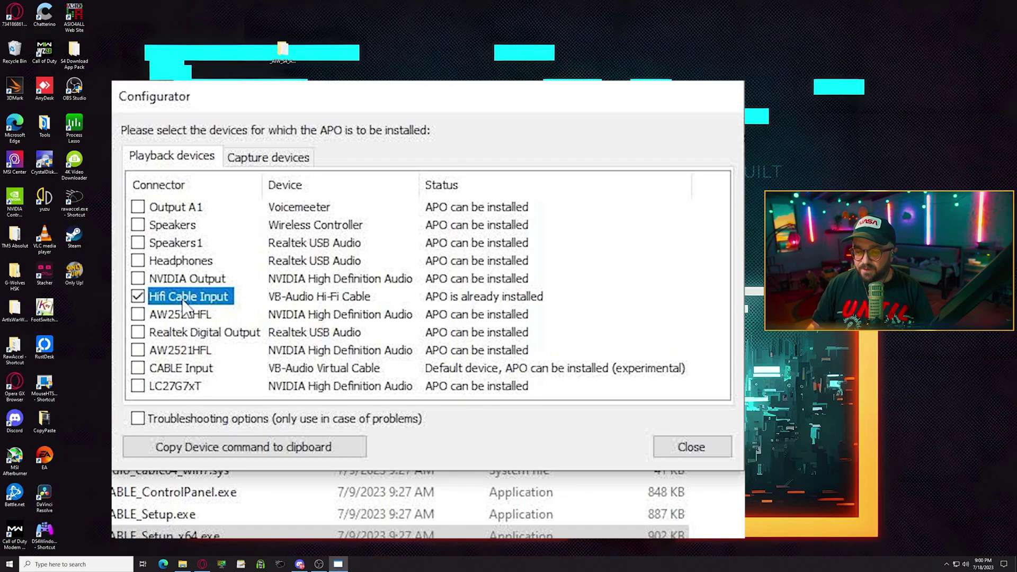
{"action": "left_click", "coordinate": [138, 369]}
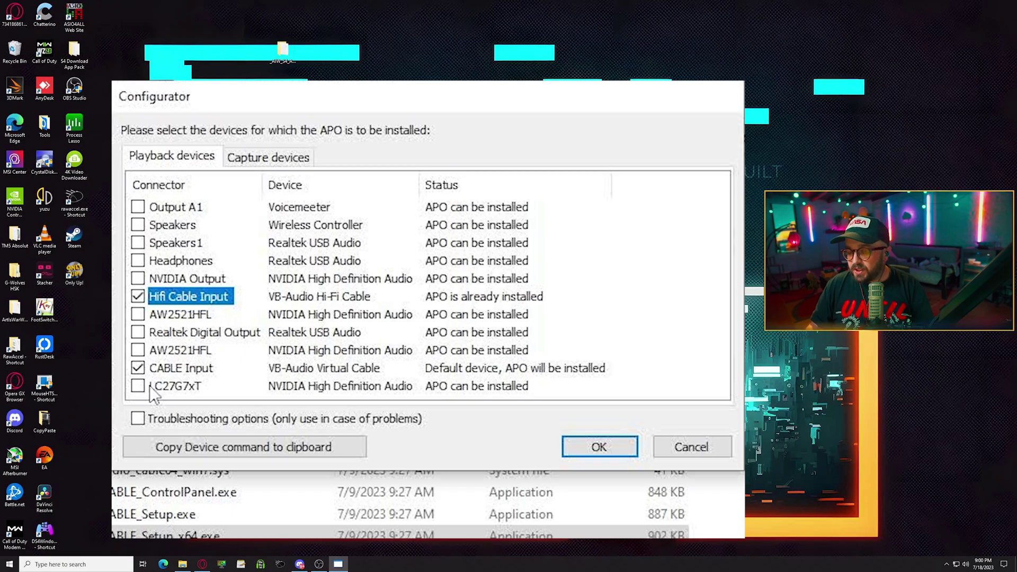
Turn on troubleshooting options and keep Hifi Cable Input's install mode at LFX/GFX.
{"action": "left_click", "coordinate": [138, 421]}
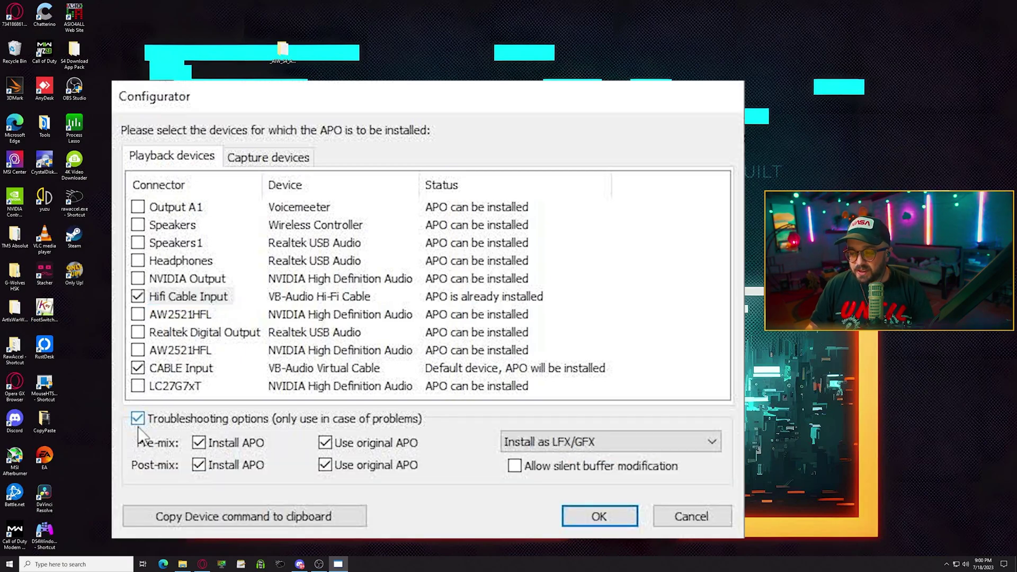
{"action": "left_click", "coordinate": [194, 302]}
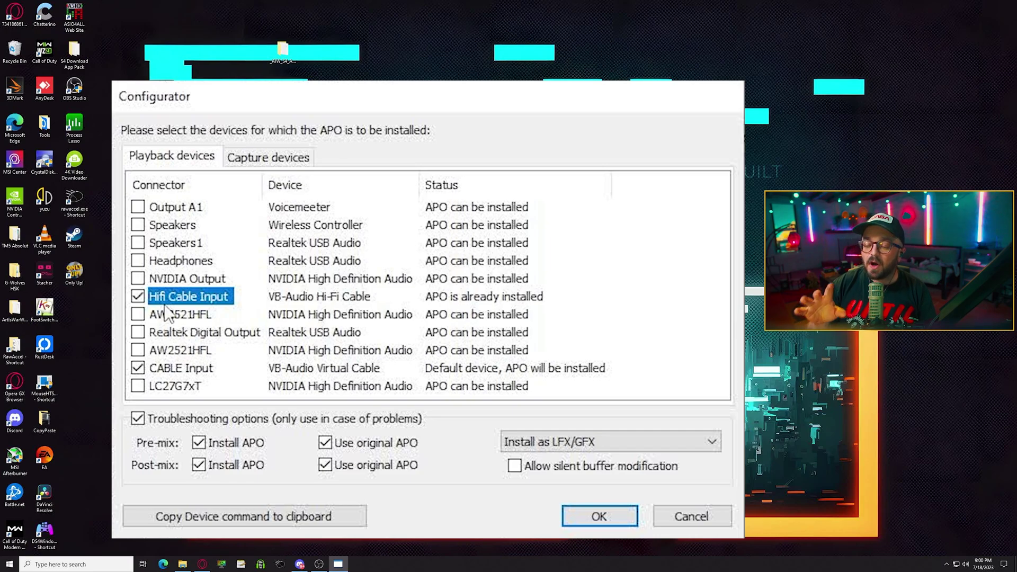
{"action": "left_click", "coordinate": [573, 443]}
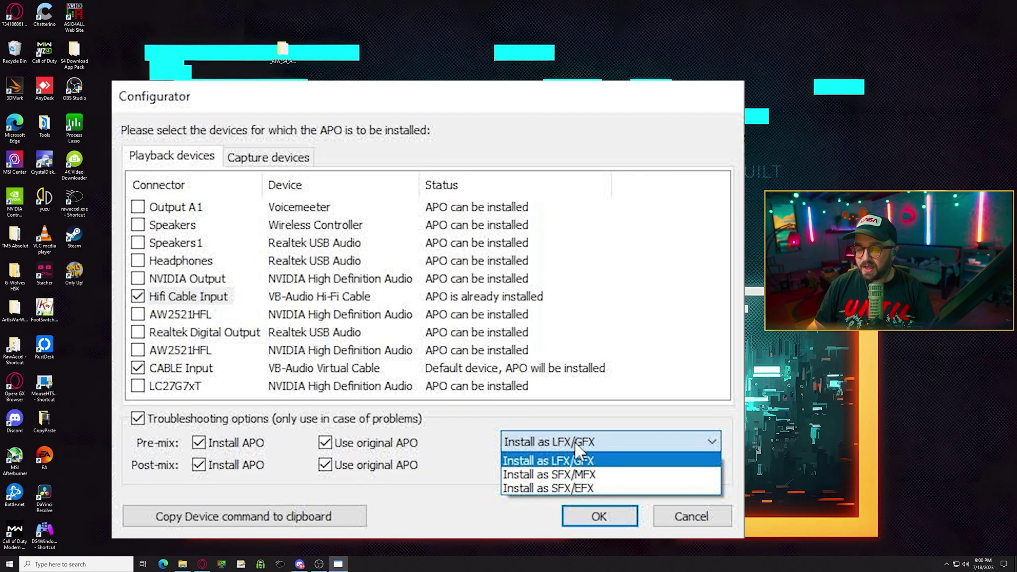
{"action": "left_click", "coordinate": [582, 463]}
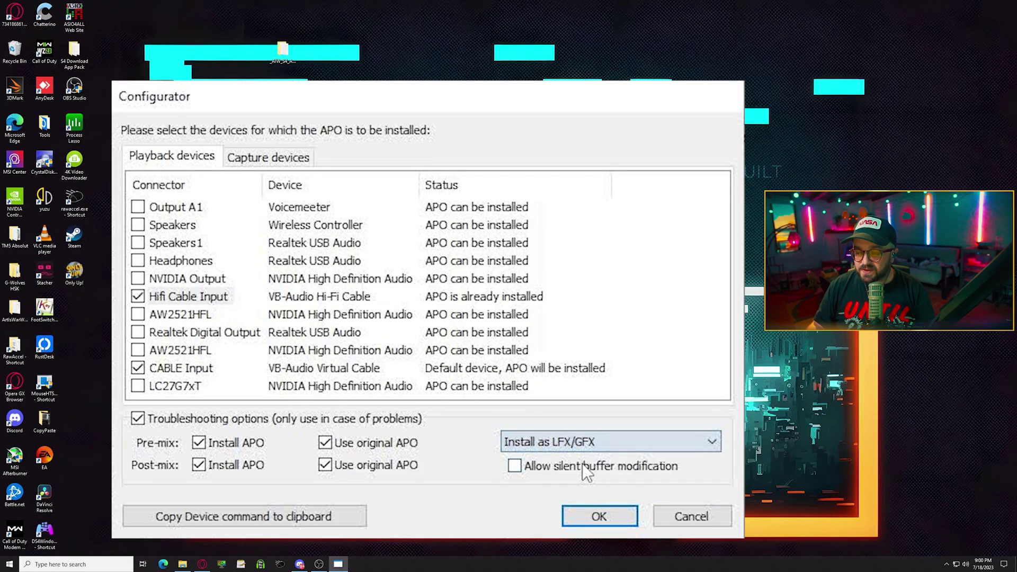
{"action": "left_click", "coordinate": [558, 445]}
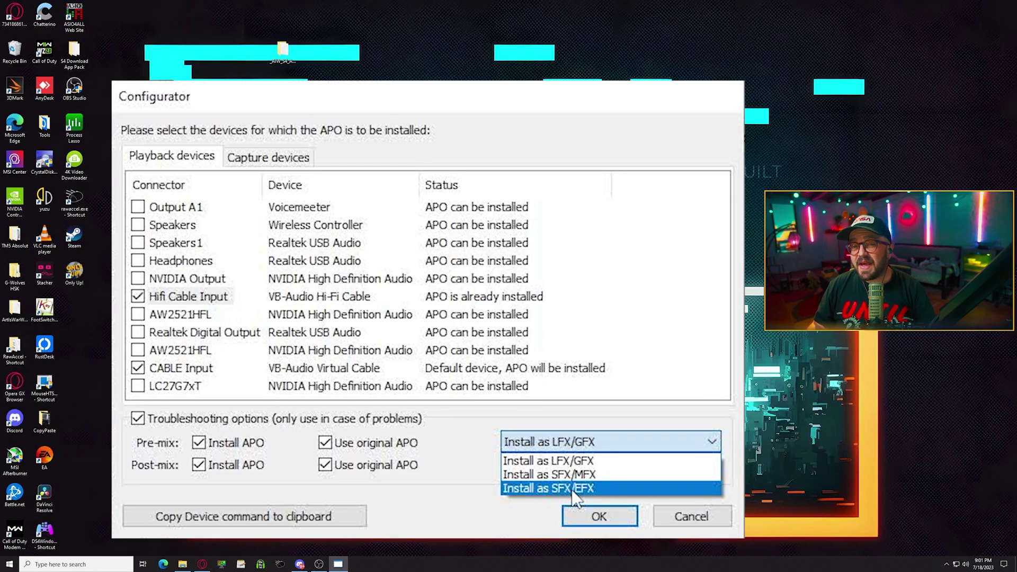
{"action": "left_click", "coordinate": [564, 460]}
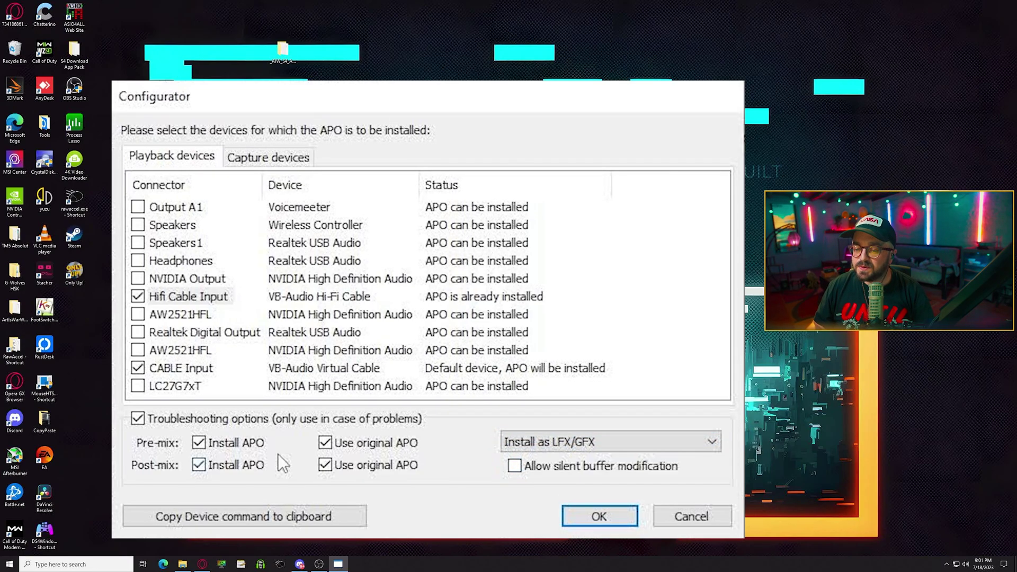
Keep LFX/GFX for CABLE Input, apply the install and decline the reboot.
{"action": "left_click", "coordinate": [183, 368]}
{"action": "left_click", "coordinate": [518, 440]}
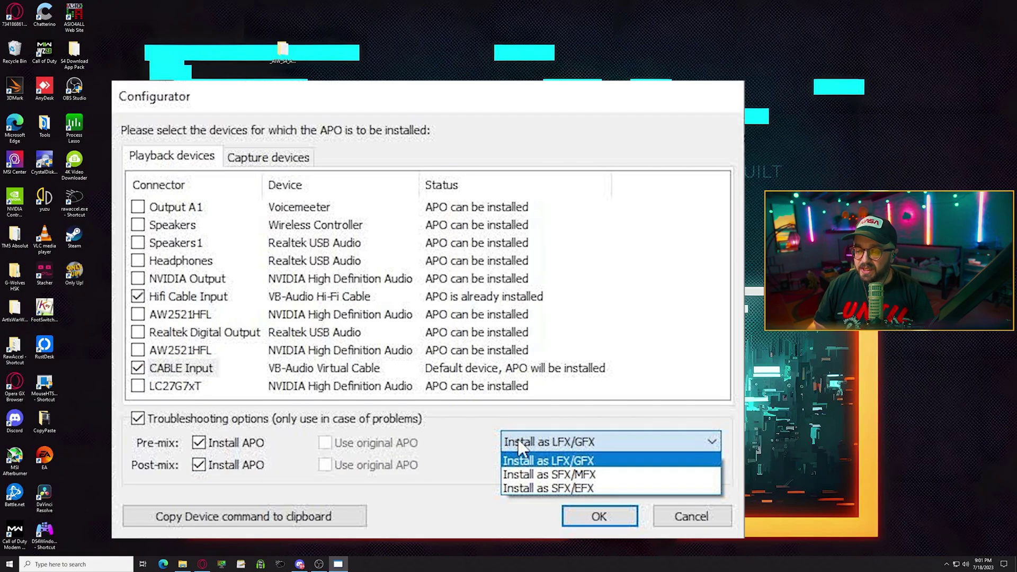
{"action": "left_click", "coordinate": [568, 465]}
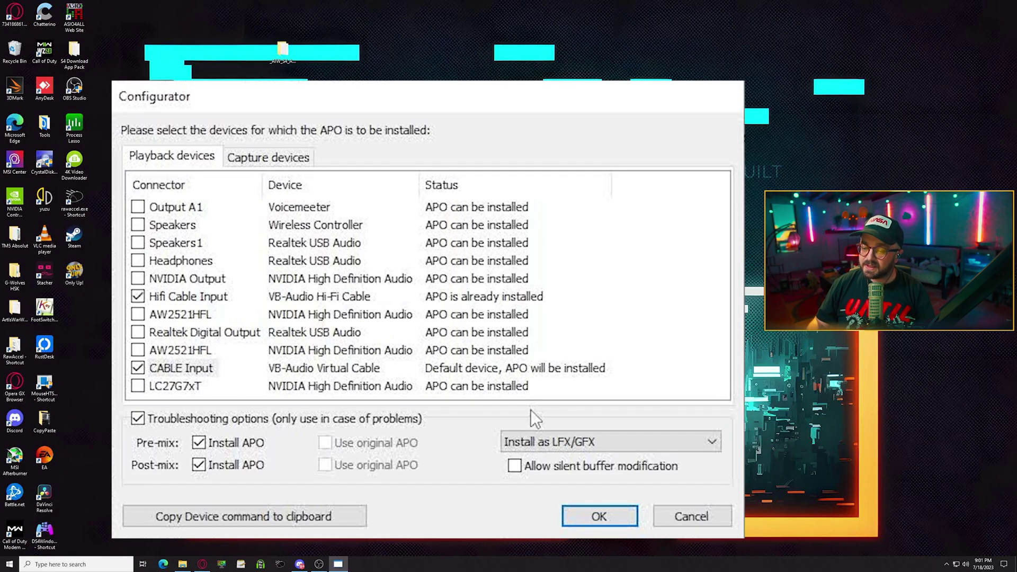
{"action": "left_click", "coordinate": [184, 369]}
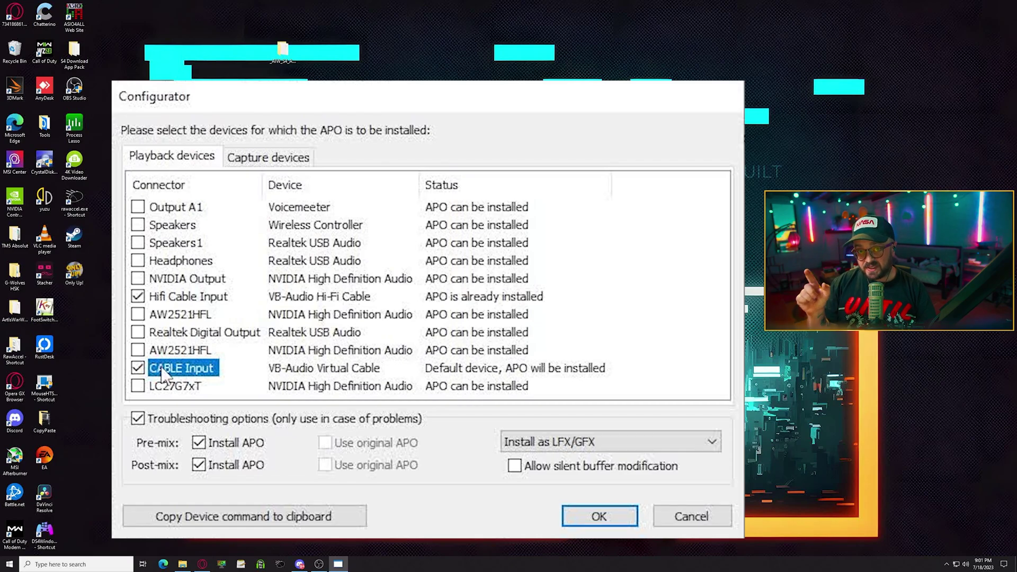
{"action": "left_click", "coordinate": [580, 514]}
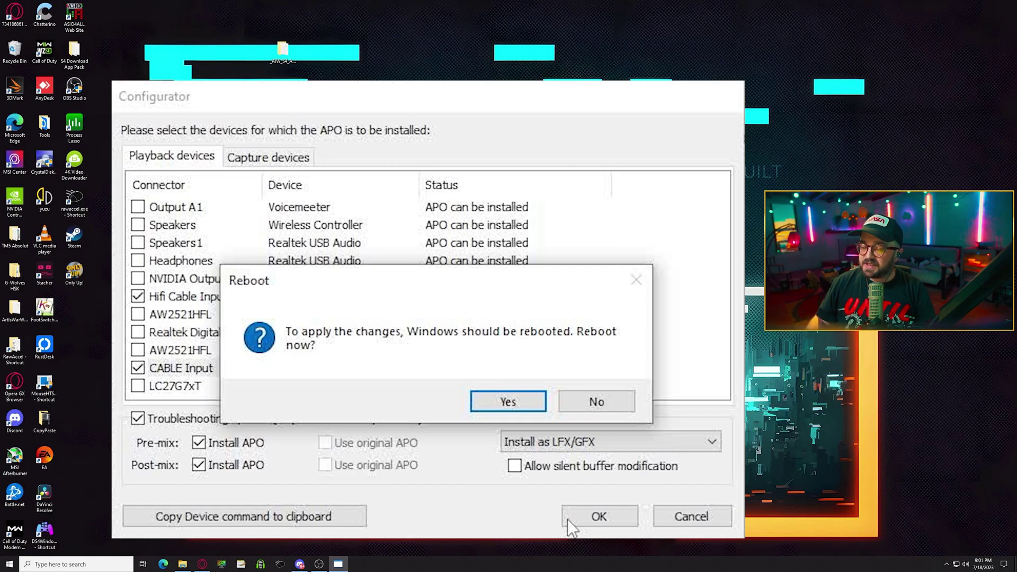
{"action": "left_click", "coordinate": [604, 404]}
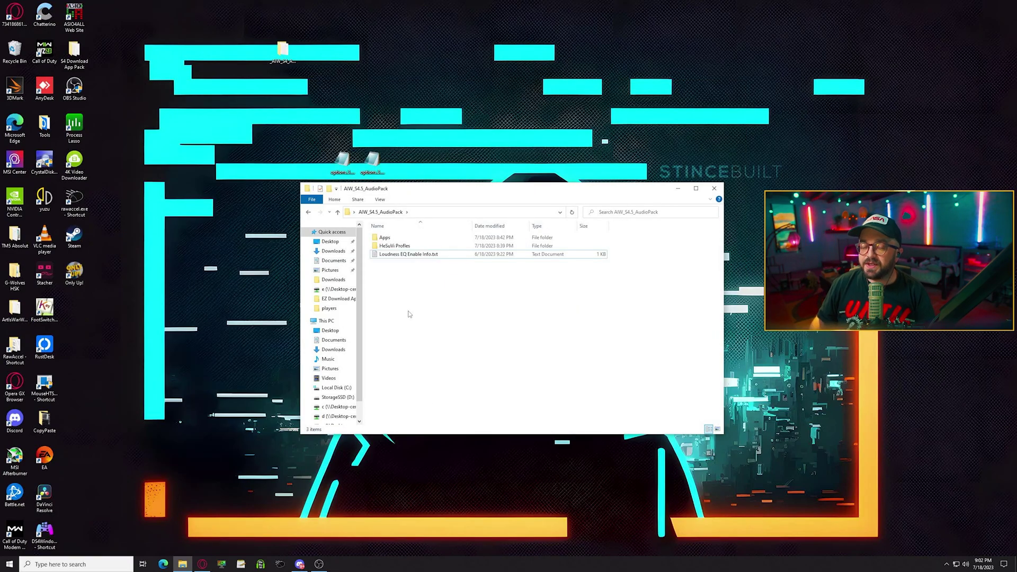
Open Loudness EQ Enable Info.txt and select its three PowerShell command lines.
{"action": "left_click", "coordinate": [376, 257]}
{"action": "double_click", "coordinate": [376, 257]}
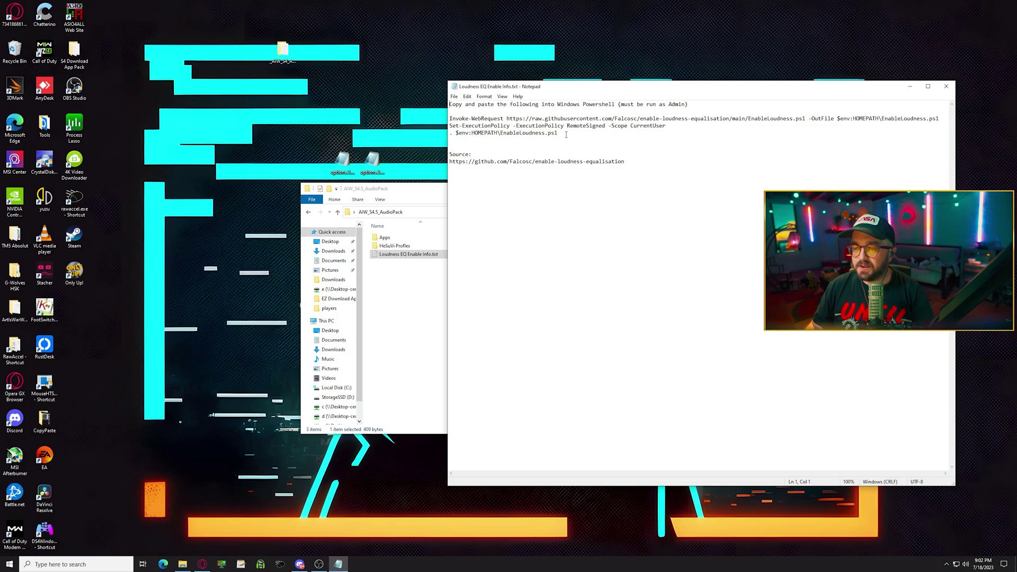
{"action": "left_click_drag", "start_coordinate": [566, 135], "coordinate": [449, 118]}
{"action": "key", "text": "super+c"}
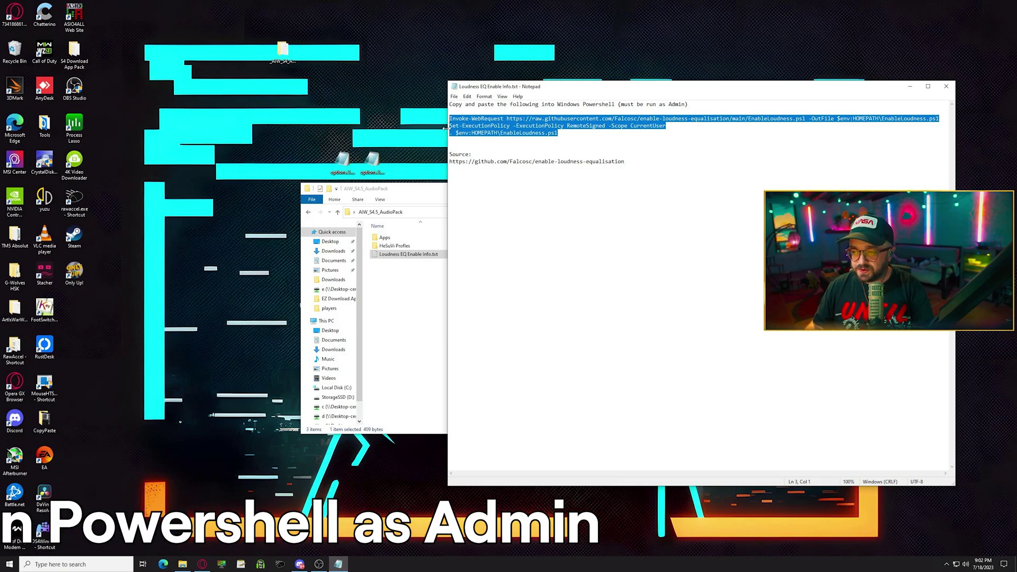
Start PowerShell as administrator, paste the loudness commands and accept the execution policy change.
{"action": "key", "text": "super"}
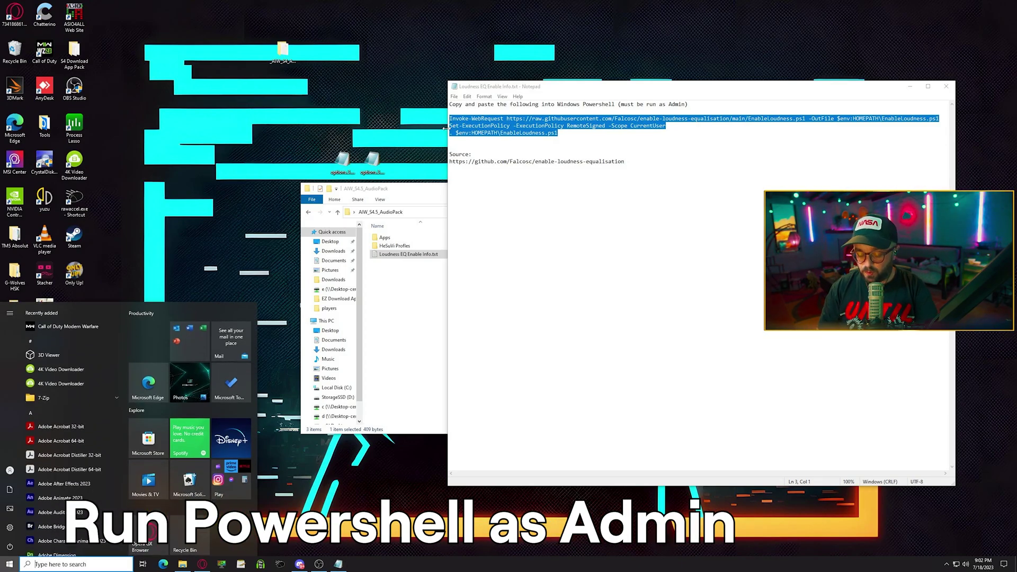
{"action": "type", "text": "power"}
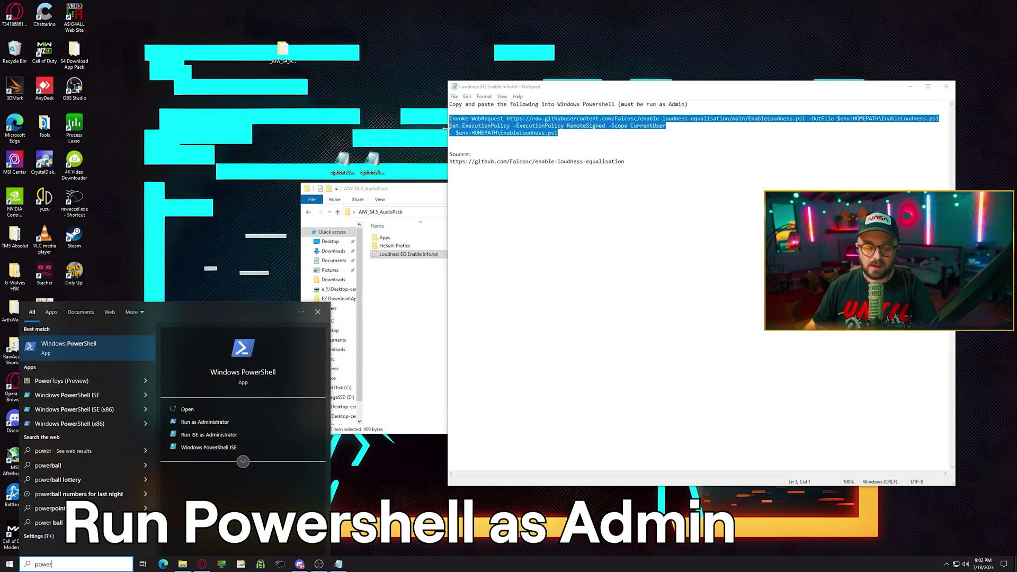
{"action": "left_click", "coordinate": [201, 427]}
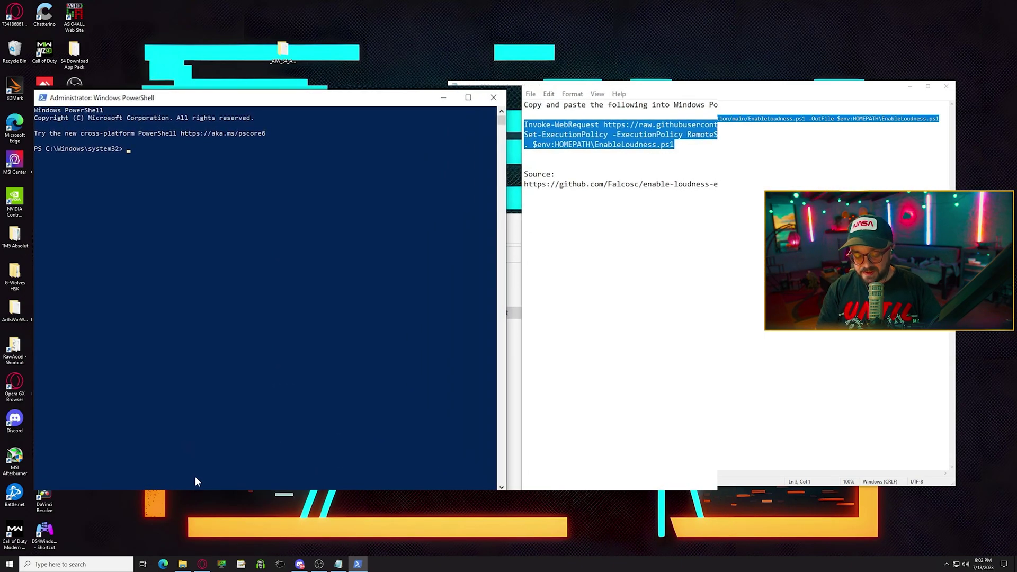
{"action": "right_click", "coordinate": [190, 507]}
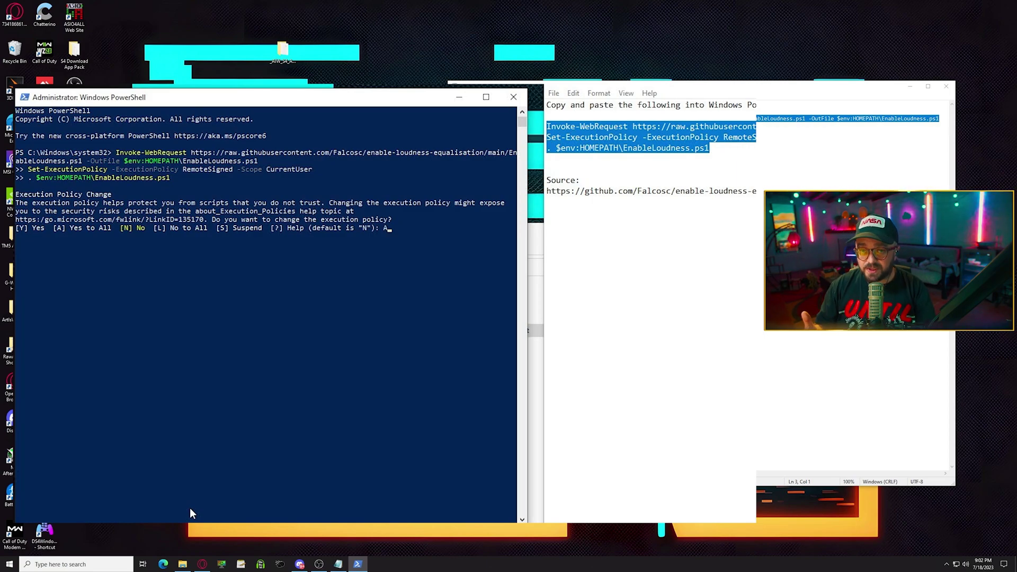
{"action": "key", "text": "Return"}
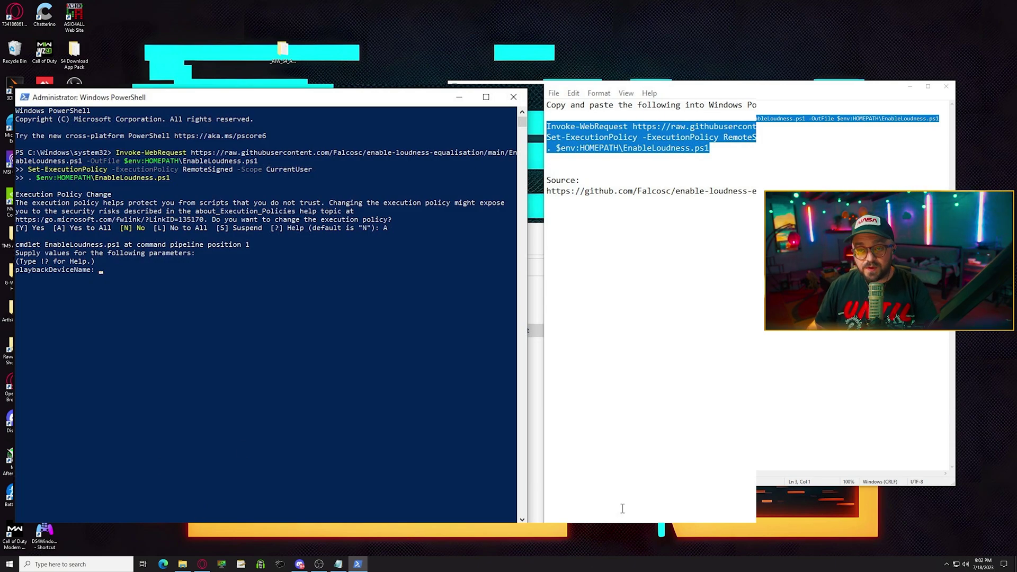
Check in the Sound panel's Playback tab that CABLE Input is the default device.
{"action": "right_click", "coordinate": [965, 564]}
{"action": "left_click", "coordinate": [948, 541]}
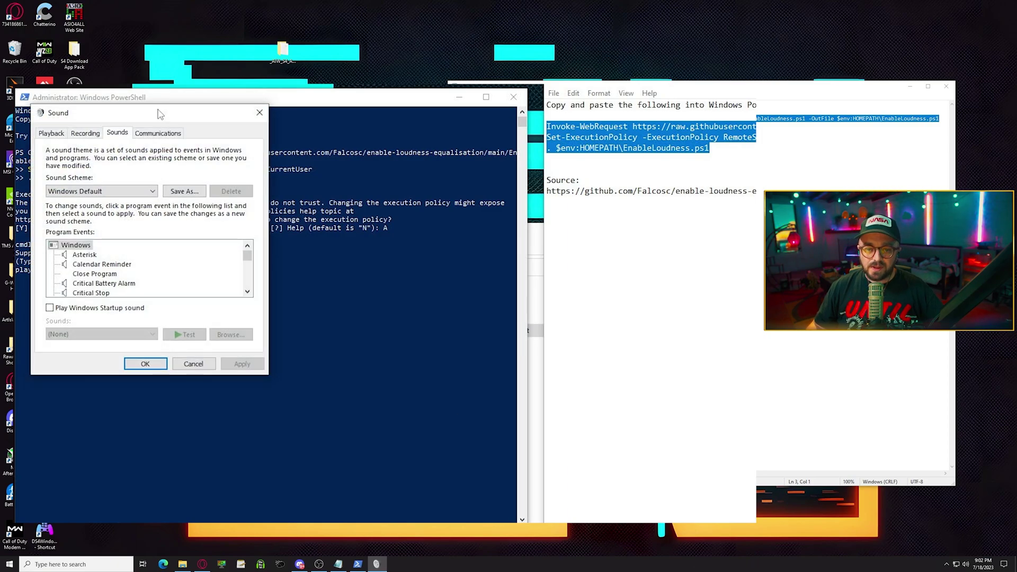
{"action": "left_click_drag", "start_coordinate": [79, 109], "coordinate": [568, 136]}
{"action": "left_click", "coordinate": [539, 153]}
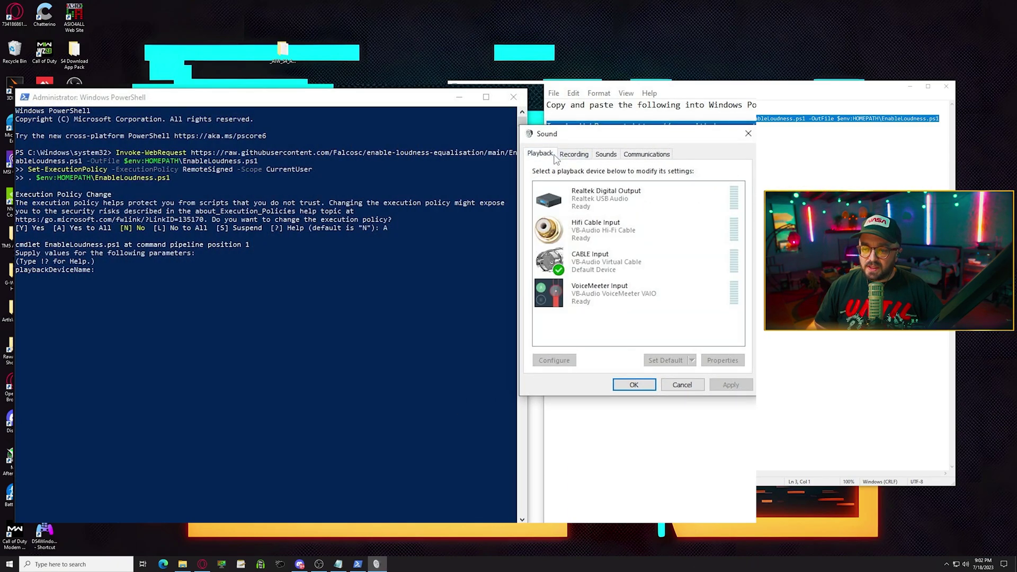
{"action": "left_click", "coordinate": [624, 255]}
Enter 'Cable INPUT' as the playback device name in PowerShell.
{"action": "left_click", "coordinate": [110, 273]}
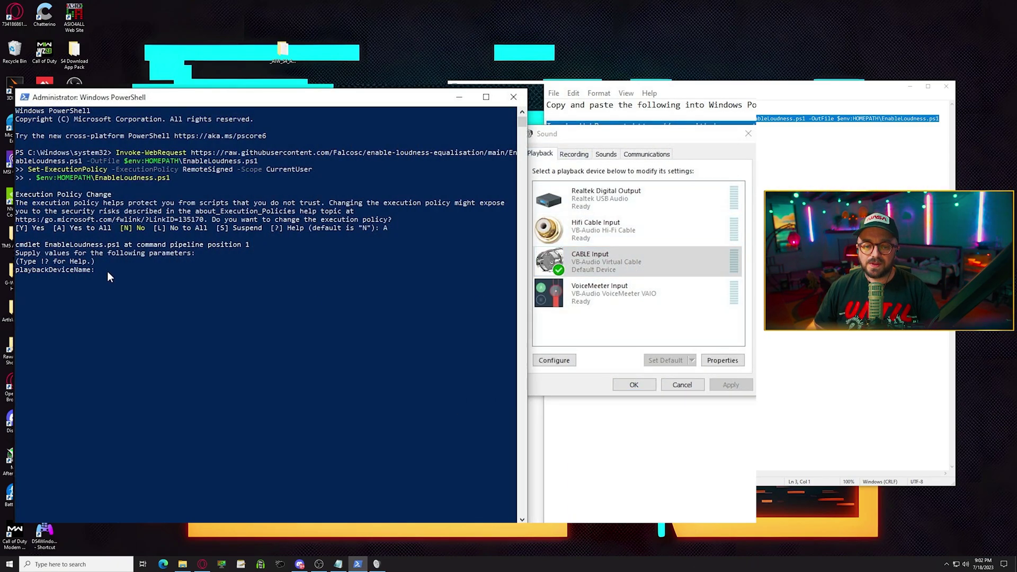
{"action": "type", "text": "Cable INPUT"}
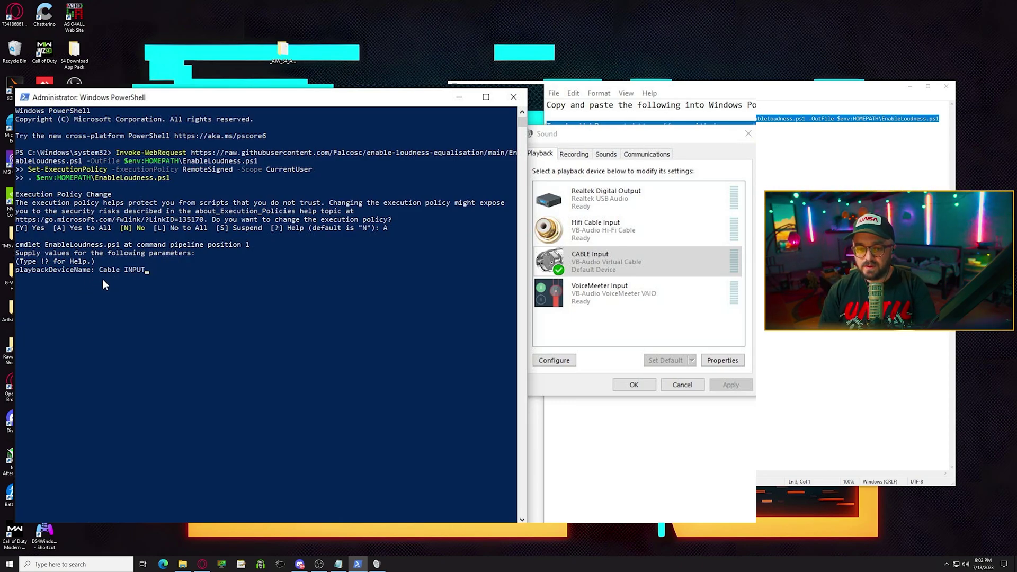
{"action": "key", "text": "Return"}
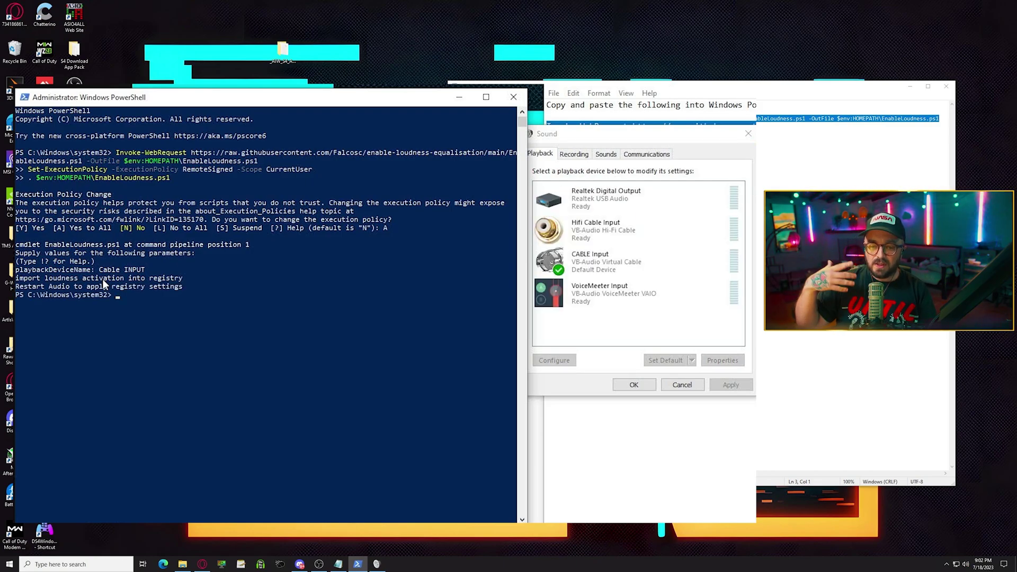
Enable Loudness Equalization on CABLE Input with a shorter release time and apply it.
{"action": "left_click", "coordinate": [651, 261]}
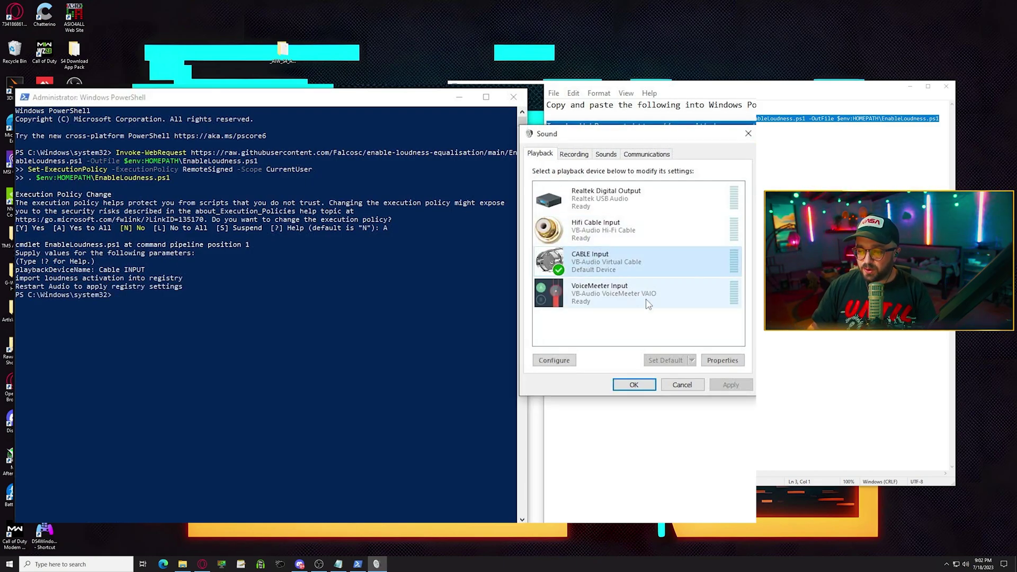
{"action": "left_click", "coordinate": [722, 360]}
{"action": "left_click", "coordinate": [632, 200]}
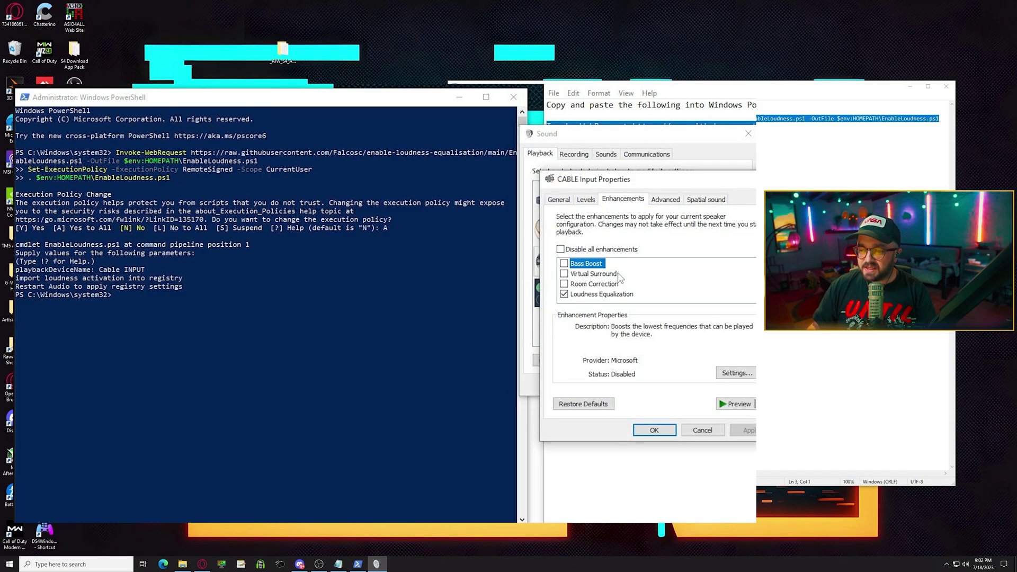
{"action": "left_click", "coordinate": [608, 294]}
{"action": "left_click", "coordinate": [736, 372]}
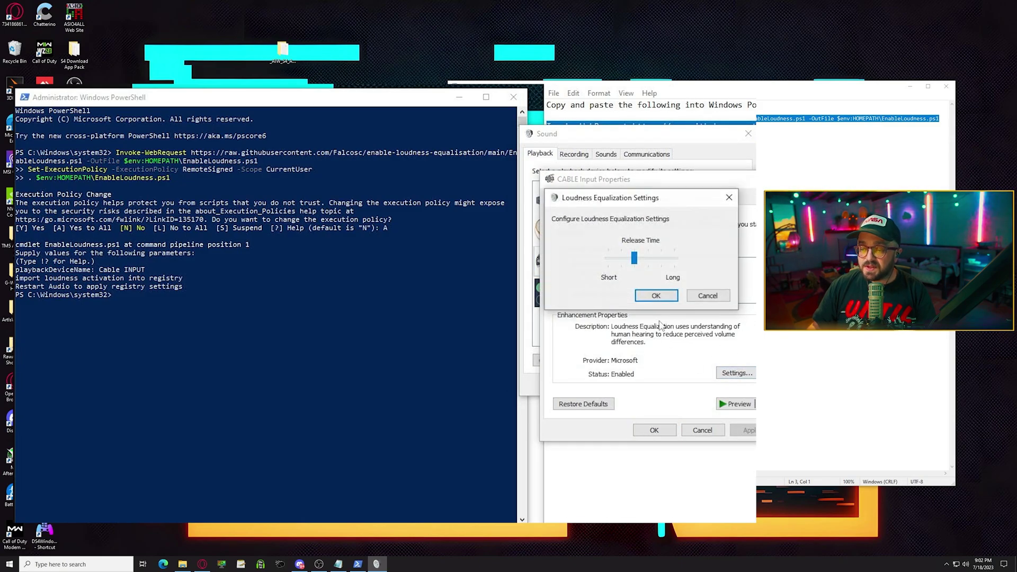
{"action": "left_click_drag", "start_coordinate": [634, 258], "coordinate": [608, 258]}
{"action": "left_click", "coordinate": [656, 296]}
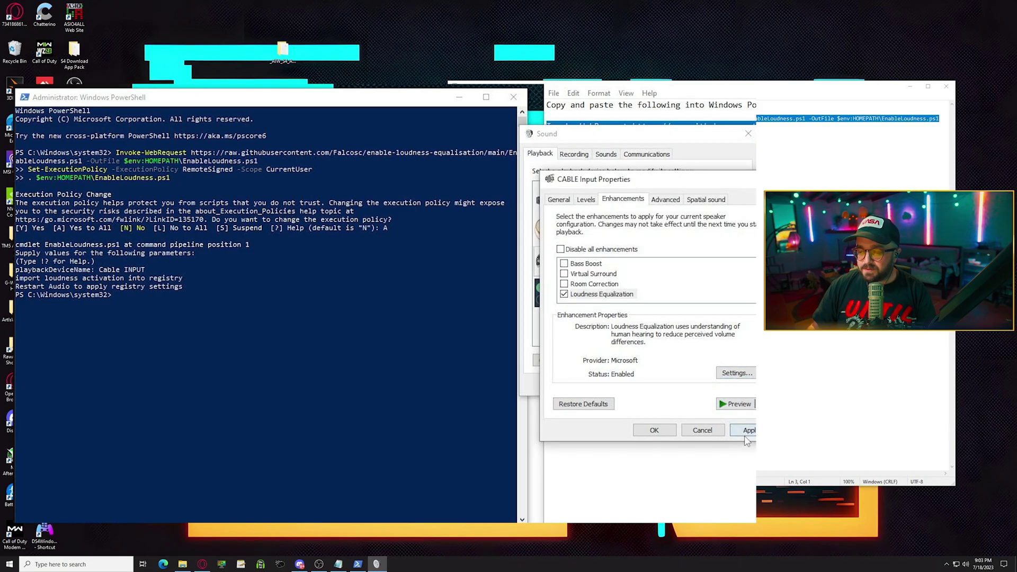
{"action": "left_click", "coordinate": [747, 430]}
{"action": "left_click", "coordinate": [647, 430]}
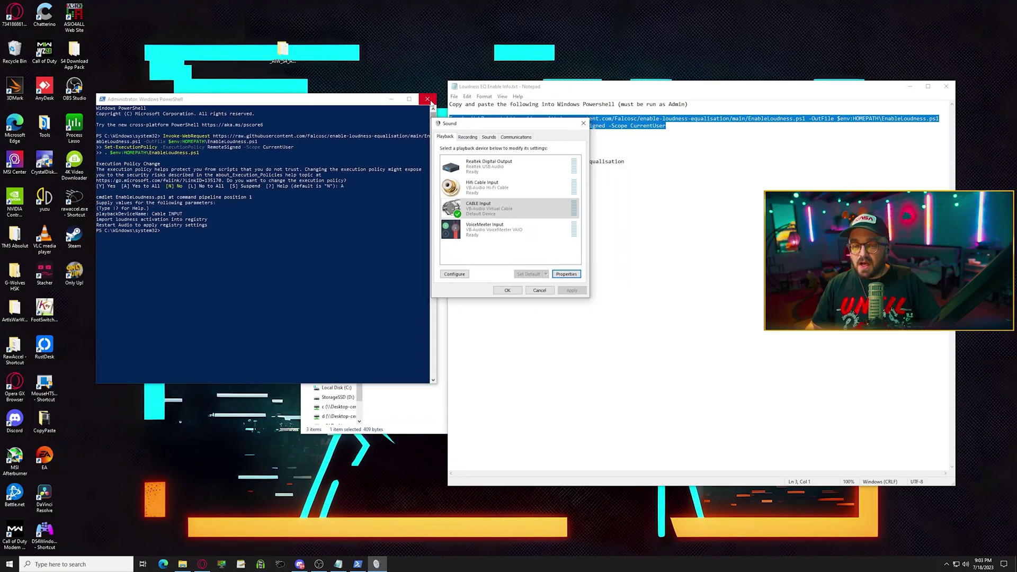
Close PowerShell and start Configurator from the Start menu's Equalizer APO 1.3 folder.
{"action": "left_click", "coordinate": [427, 100]}
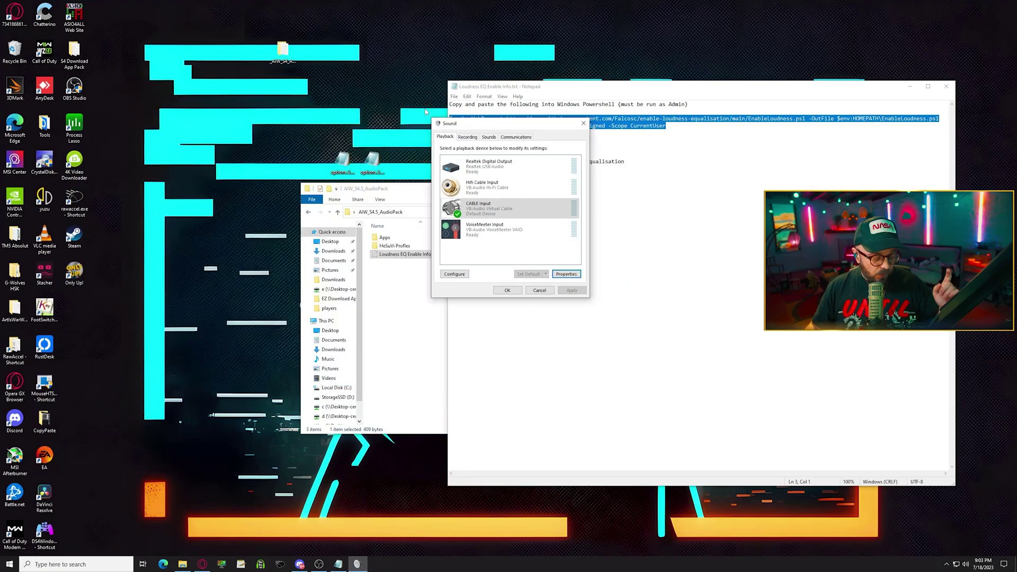
{"action": "left_click", "coordinate": [10, 564]}
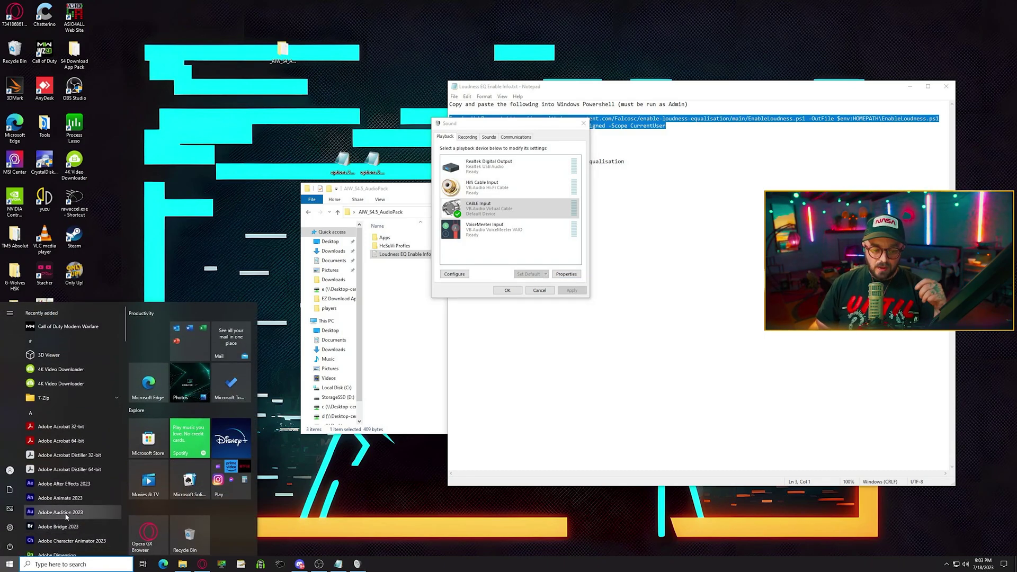
{"action": "scroll", "coordinate": [79, 485], "scroll_direction": "down", "scroll_amount": 10}
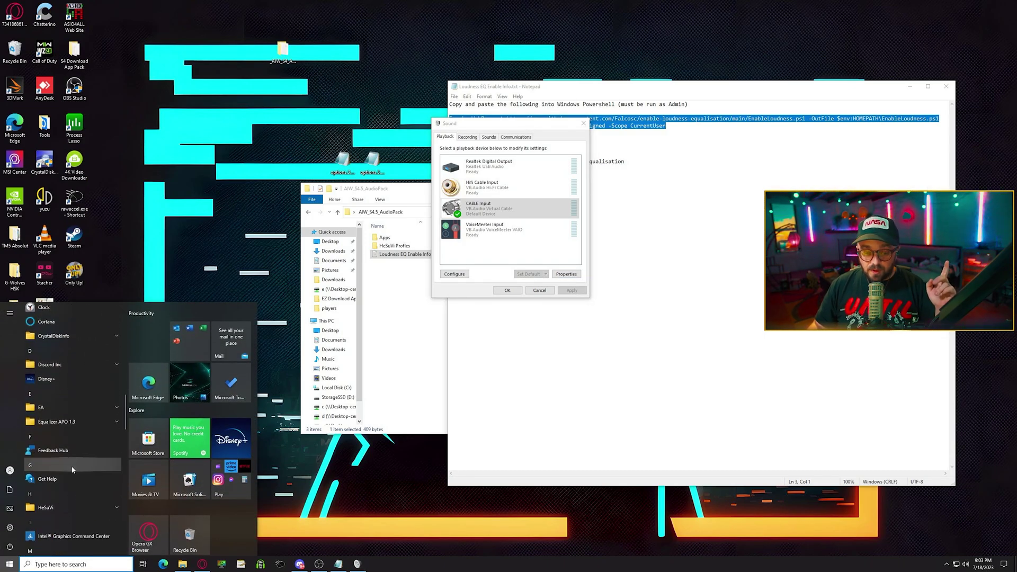
{"action": "left_click", "coordinate": [75, 421]}
{"action": "left_click", "coordinate": [69, 479]}
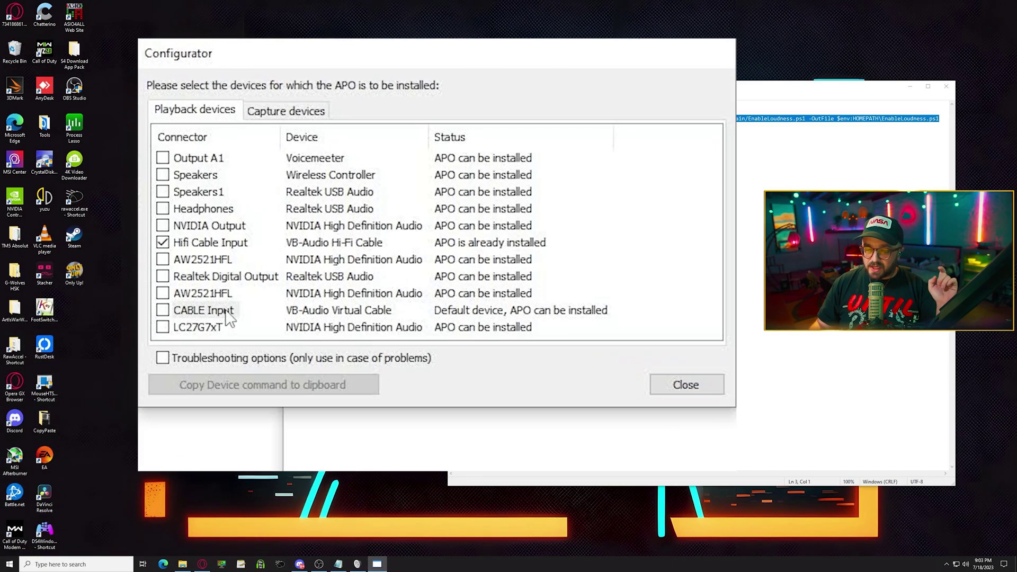
Mark CABLE Input for APO installation with troubleshooting options enabled and confirm with OK.
{"action": "left_click", "coordinate": [226, 313]}
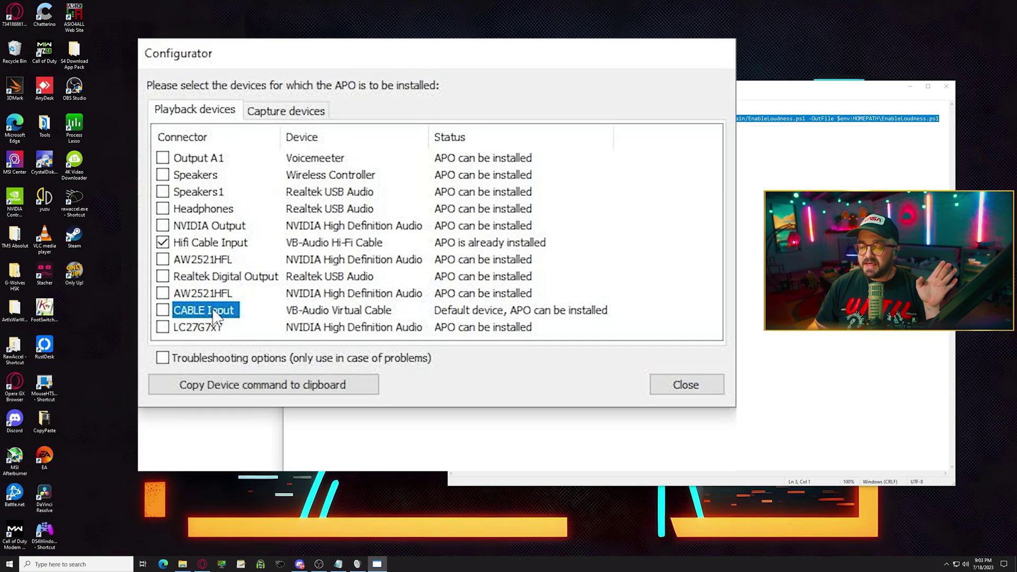
{"action": "left_click", "coordinate": [162, 310]}
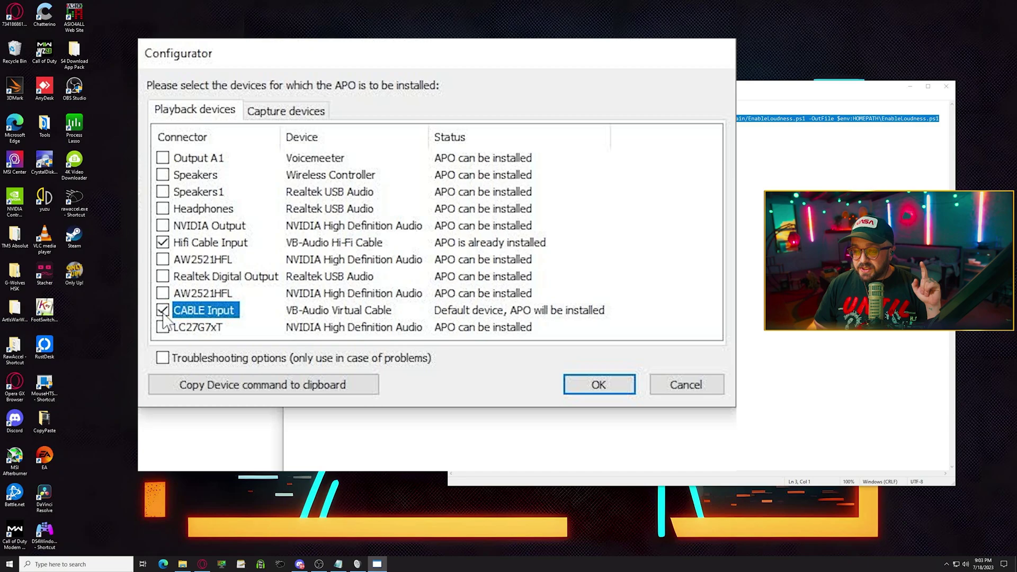
{"action": "left_click", "coordinate": [164, 358]}
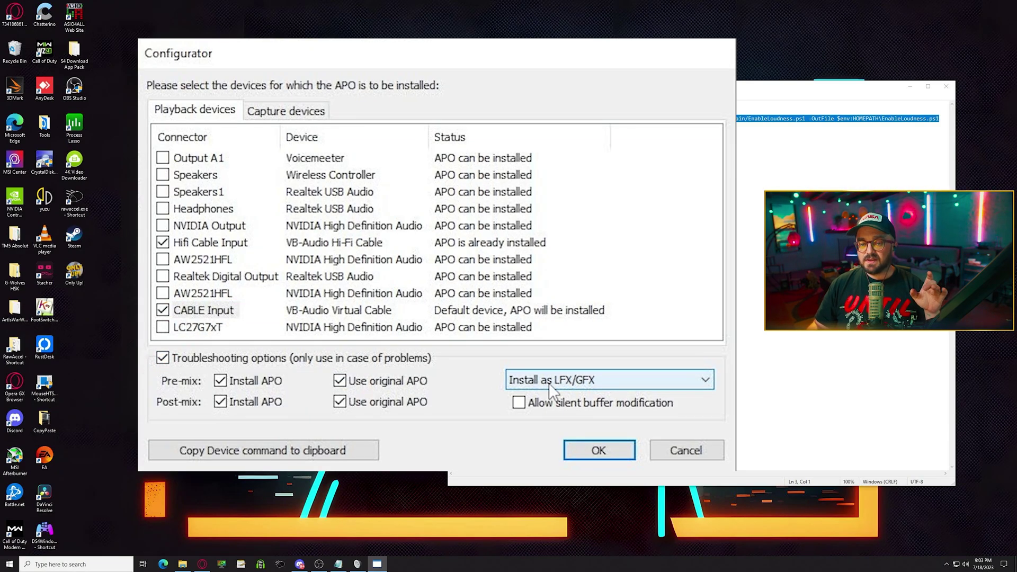
{"action": "left_click", "coordinate": [607, 451]}
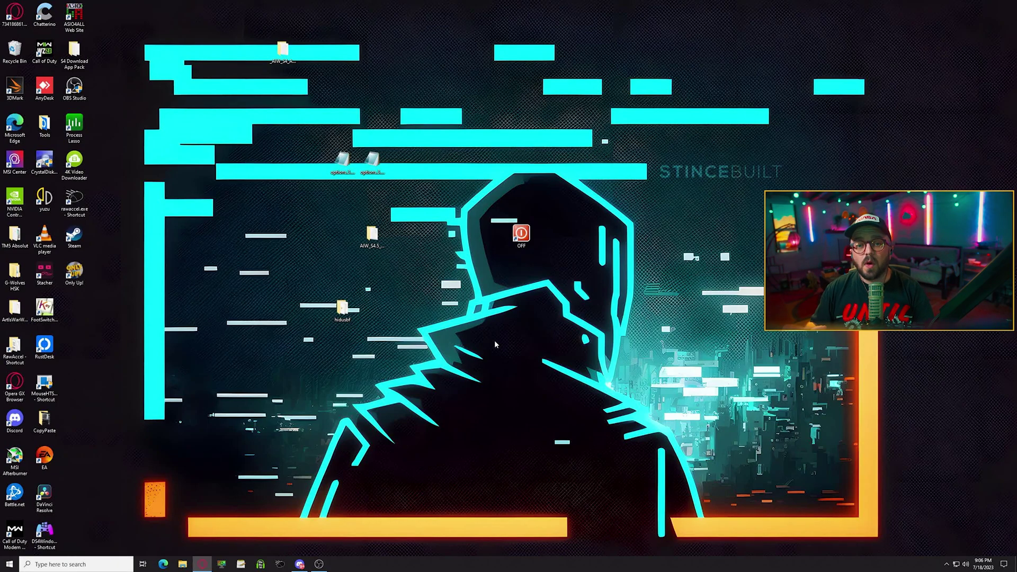
Run mmsys.cpl to bring up the Sound control panel's playback device list.
{"action": "key", "text": "super+s"}
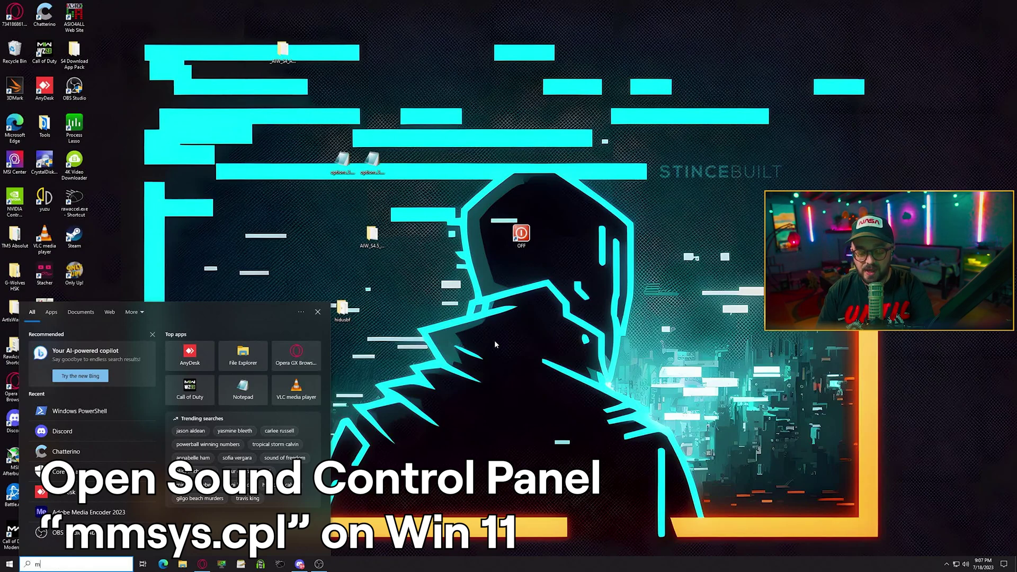
{"action": "type", "text": "mmsys.cp"}
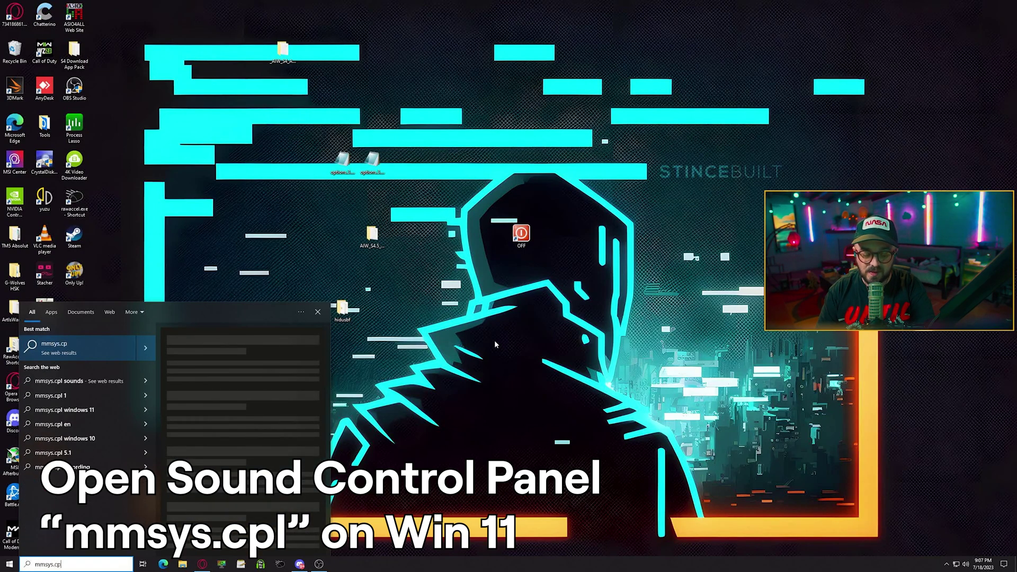
{"action": "type", "text": "l"}
{"action": "key", "text": "Return"}
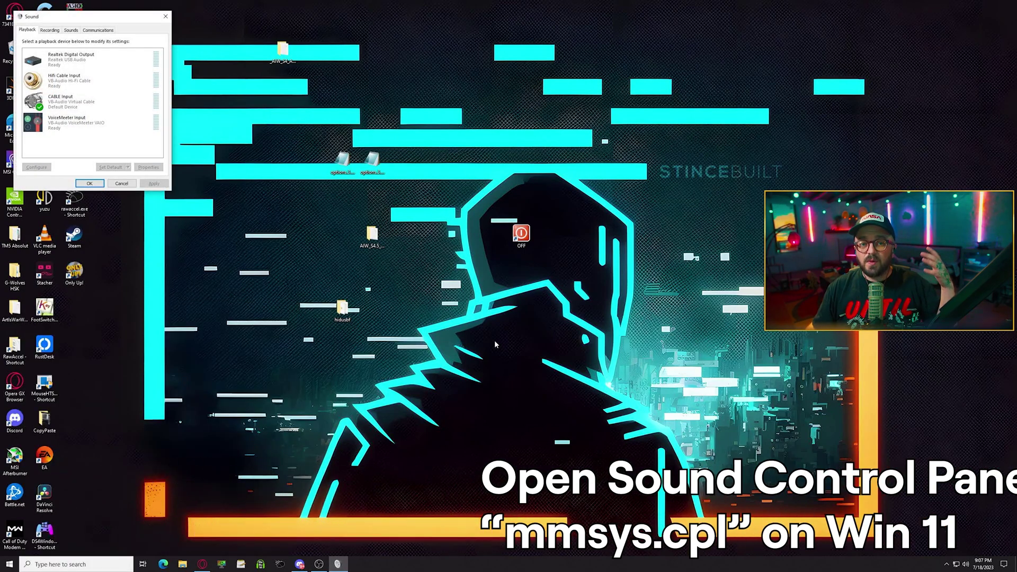
{"action": "right_click", "coordinate": [964, 564]}
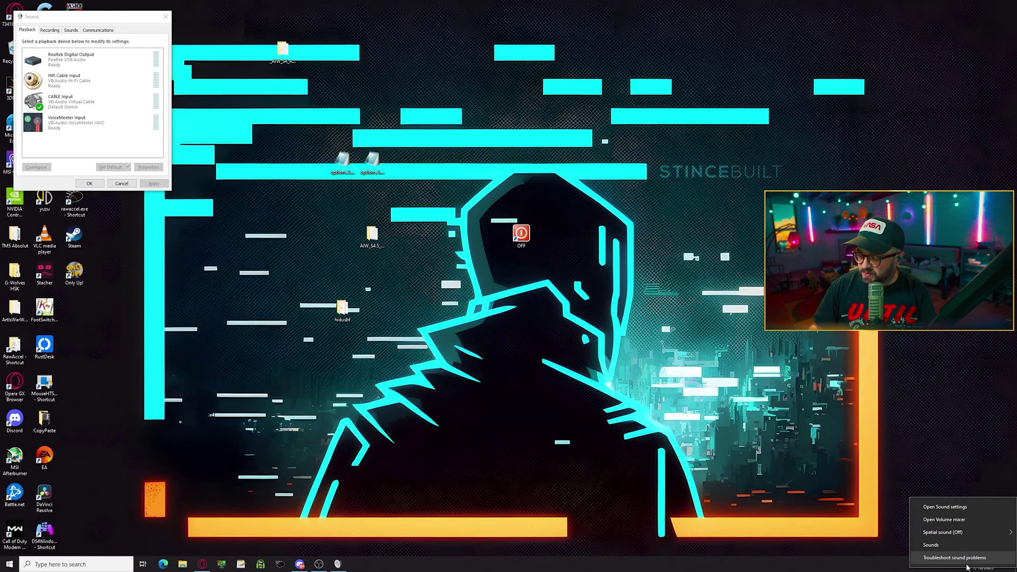
{"action": "left_click", "coordinate": [948, 545]}
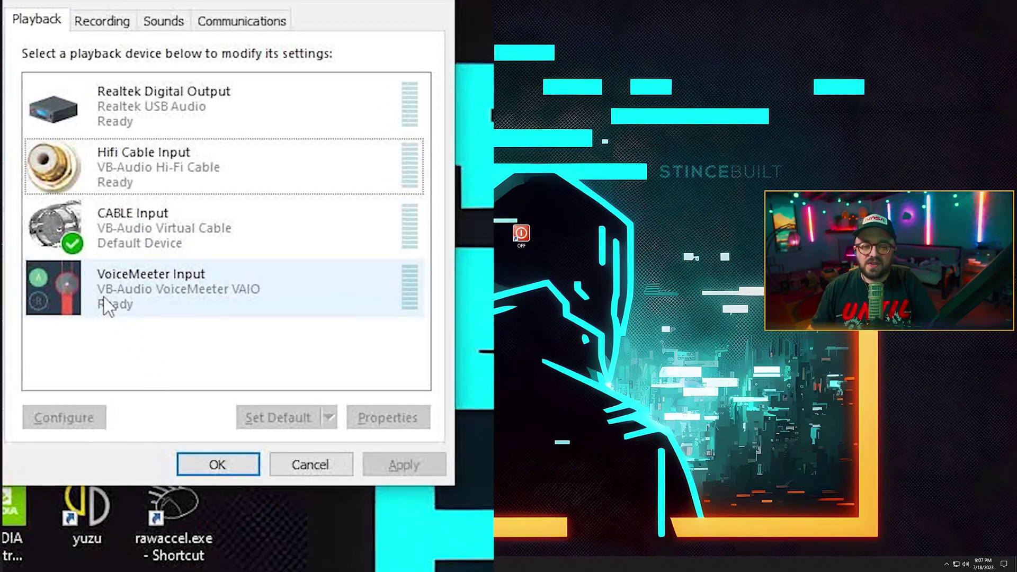
Rename the Hifi Cable Input playback device to '7.1 + LEQ'.
{"action": "left_click", "coordinate": [168, 185]}
{"action": "right_click", "coordinate": [173, 175]}
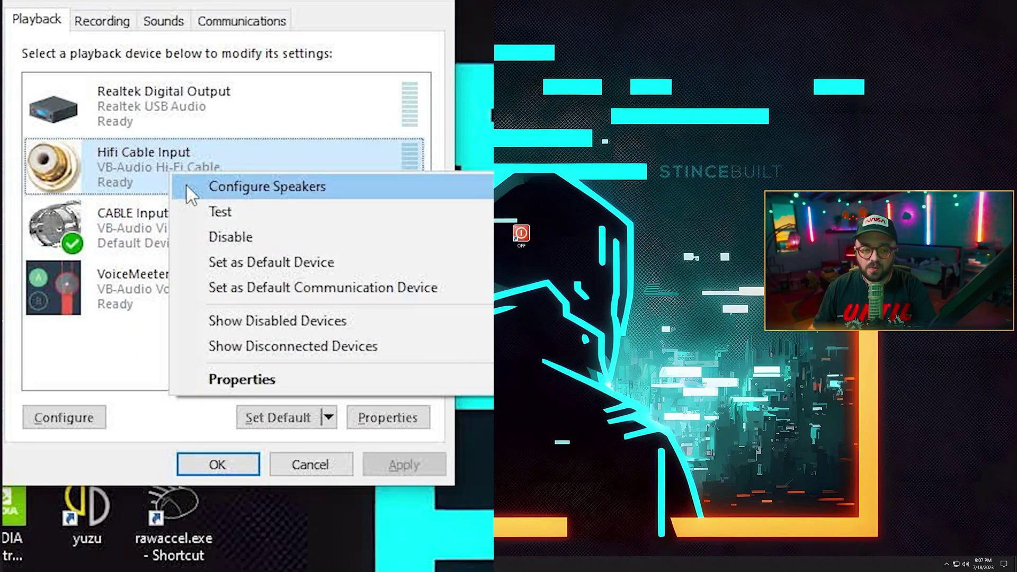
{"action": "left_click", "coordinate": [317, 378]}
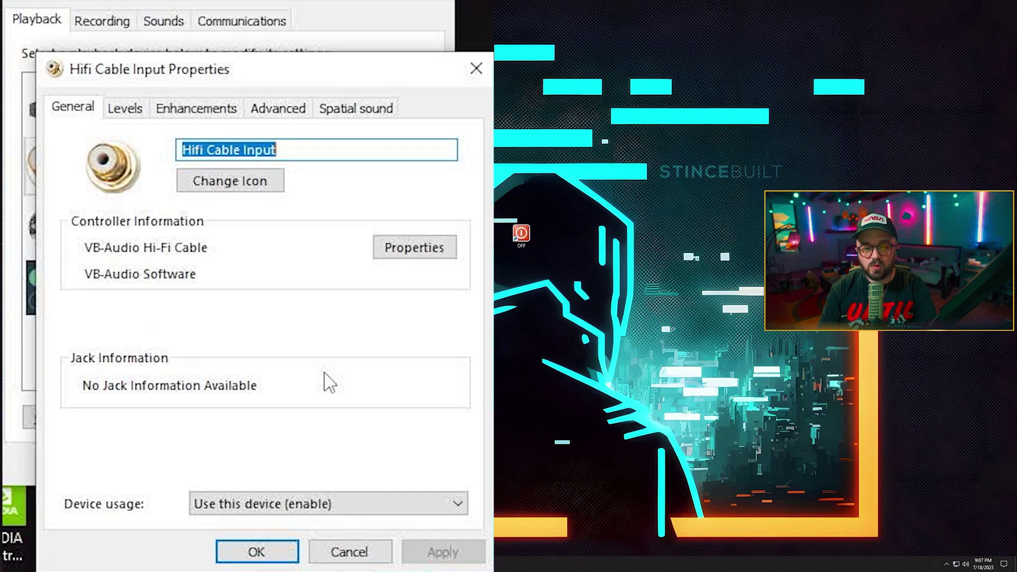
{"action": "type", "text": "&"}
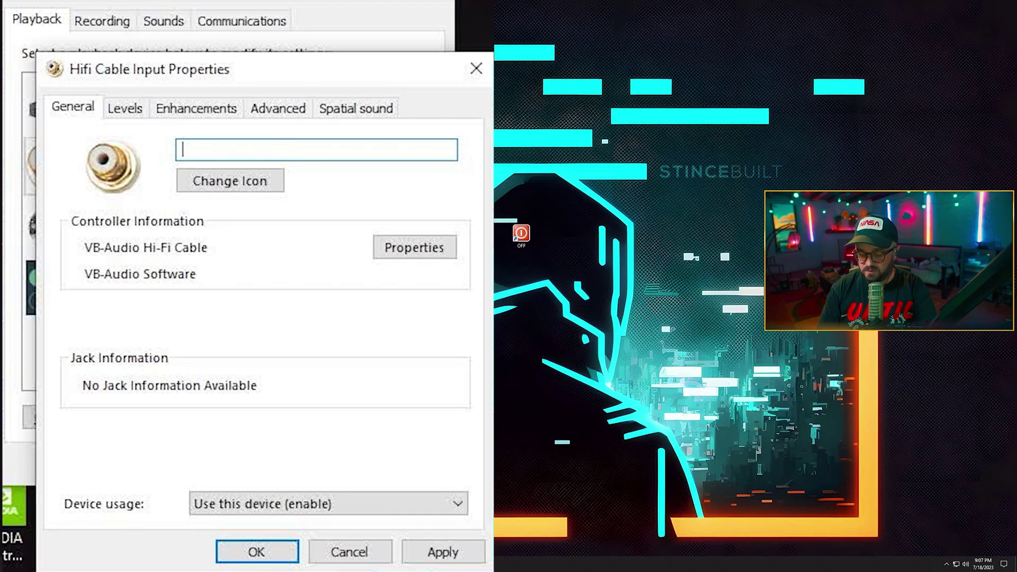
{"action": "type", "text": "7.1"}
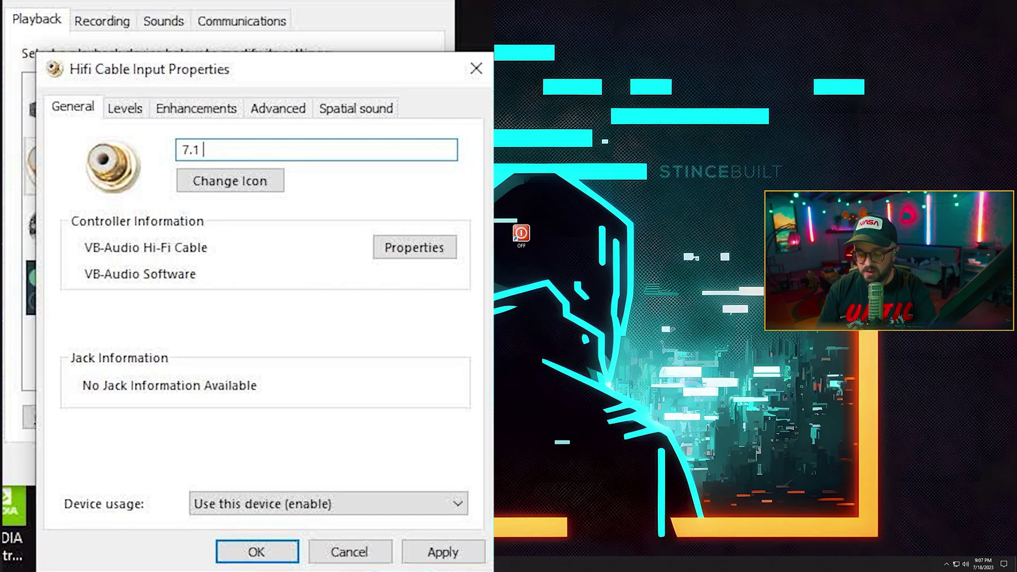
{"action": "type", "text": " + LEQ"}
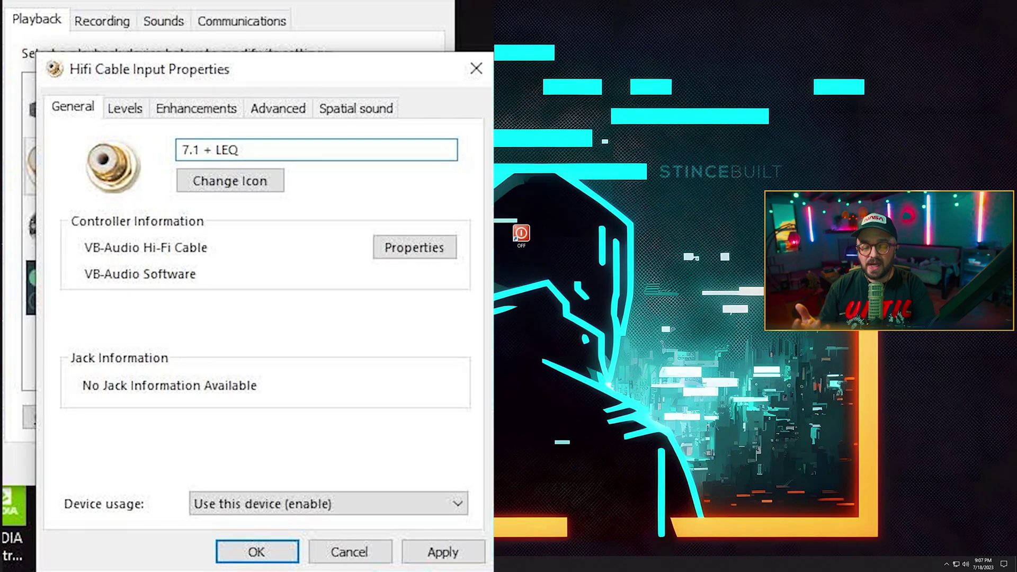
{"action": "key", "text": "ctrl+a"}
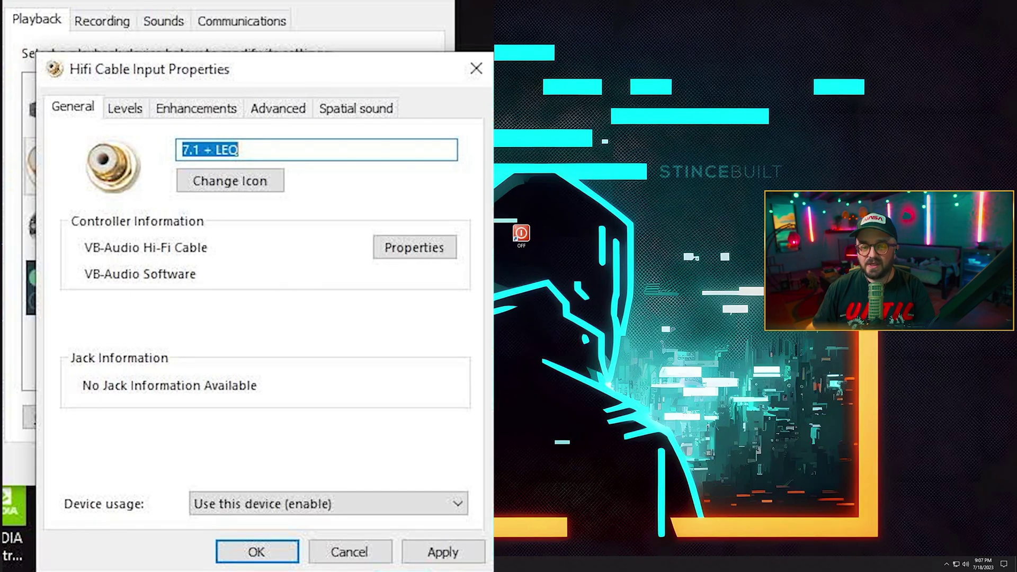
Enable Loudness Equalization, apply at 24 bit 48000 Hz, and verify the 7.1 Surround configuration.
{"action": "left_click", "coordinate": [191, 111]}
{"action": "left_click", "coordinate": [206, 271]}
{"action": "left_click", "coordinate": [392, 440]}
{"action": "left_click", "coordinate": [265, 297]}
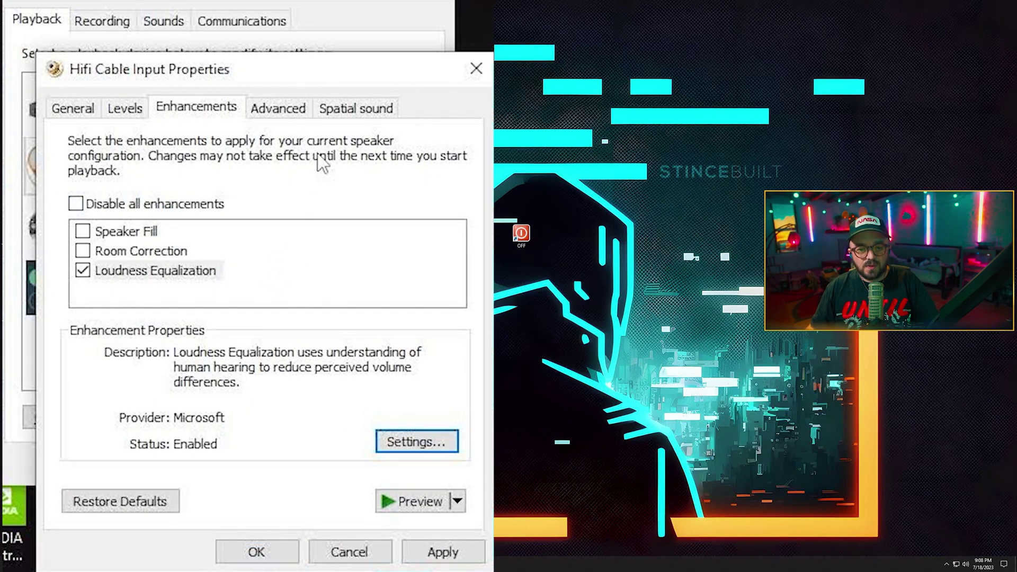
{"action": "left_click", "coordinate": [281, 110]}
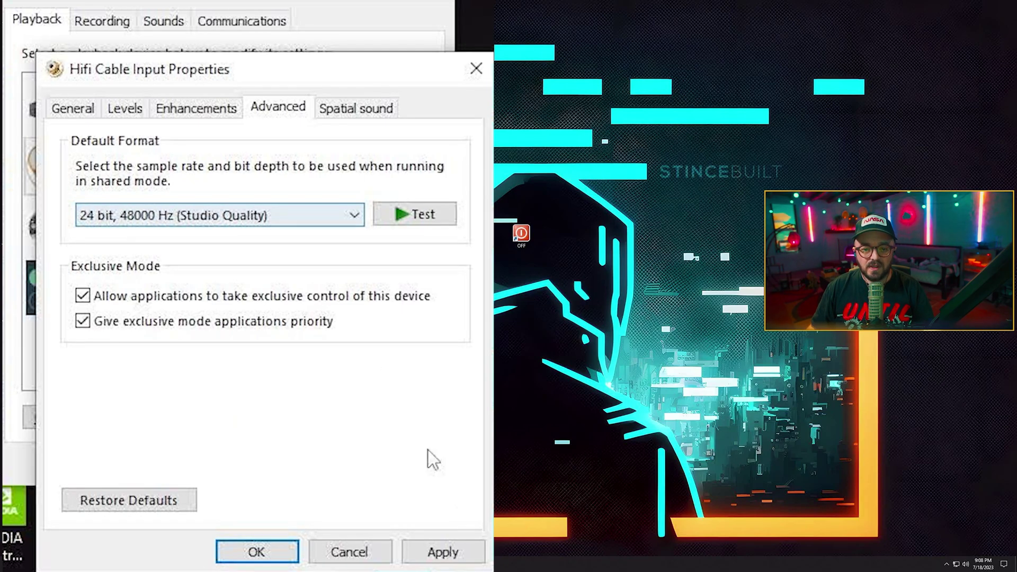
{"action": "left_click", "coordinate": [443, 552]}
{"action": "left_click", "coordinate": [241, 555]}
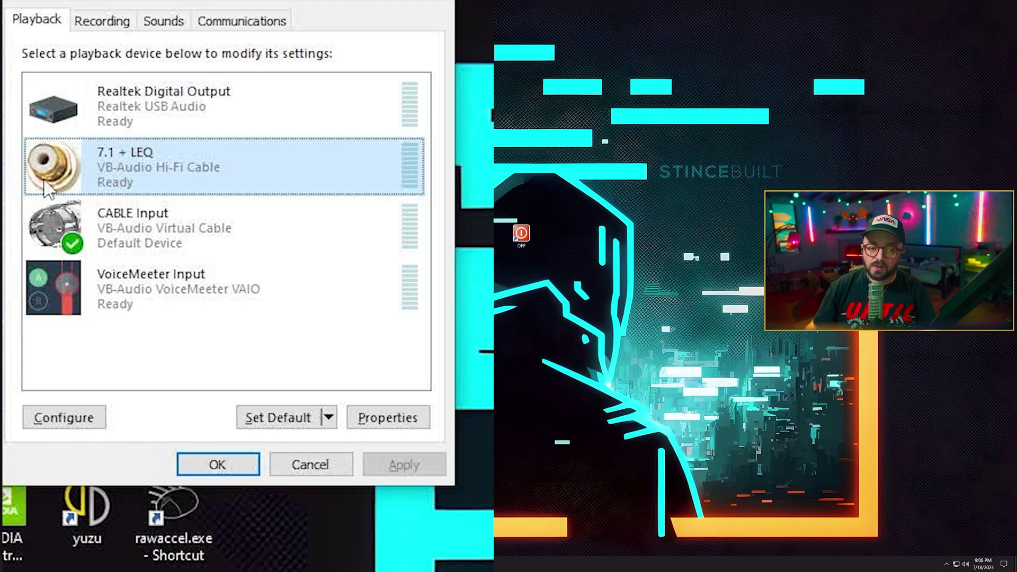
{"action": "left_click", "coordinate": [52, 422]}
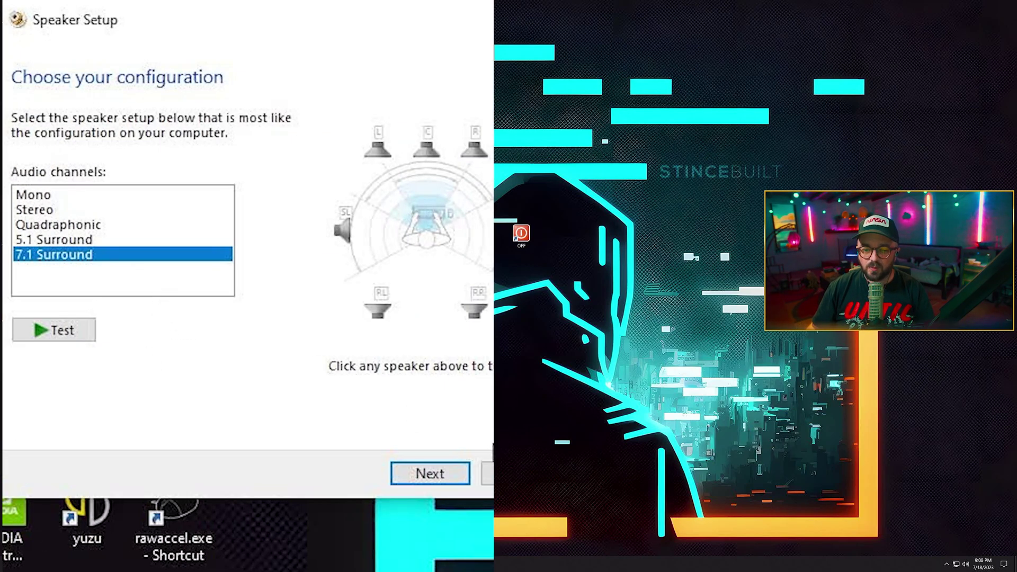
{"action": "left_click", "coordinate": [486, 473]}
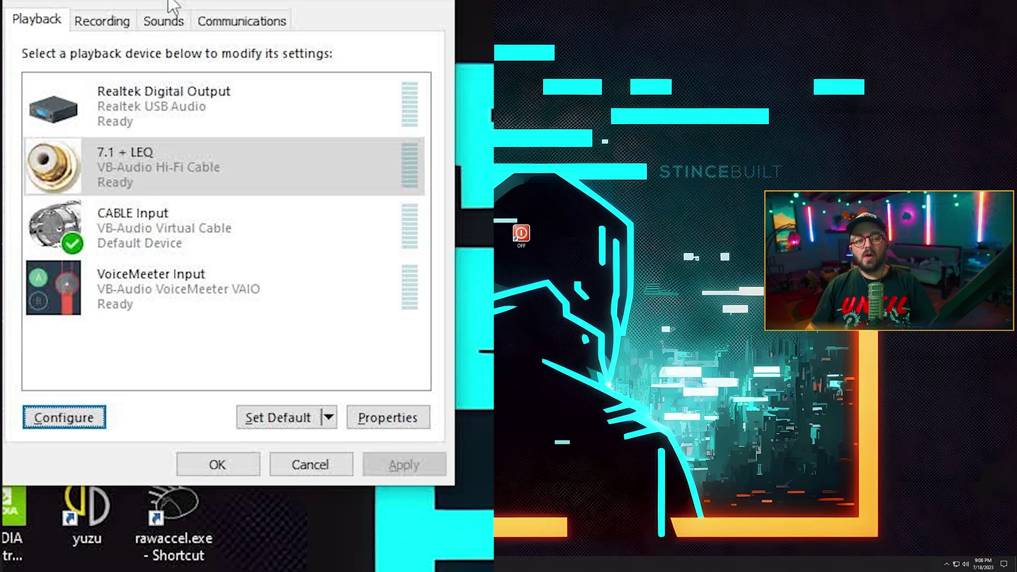
Rename the Hifi Cable Output recording device to '7.1 + LEQ' and apply its 2 channel, 24 bit, 48000 Hz format.
{"action": "left_click", "coordinate": [98, 26]}
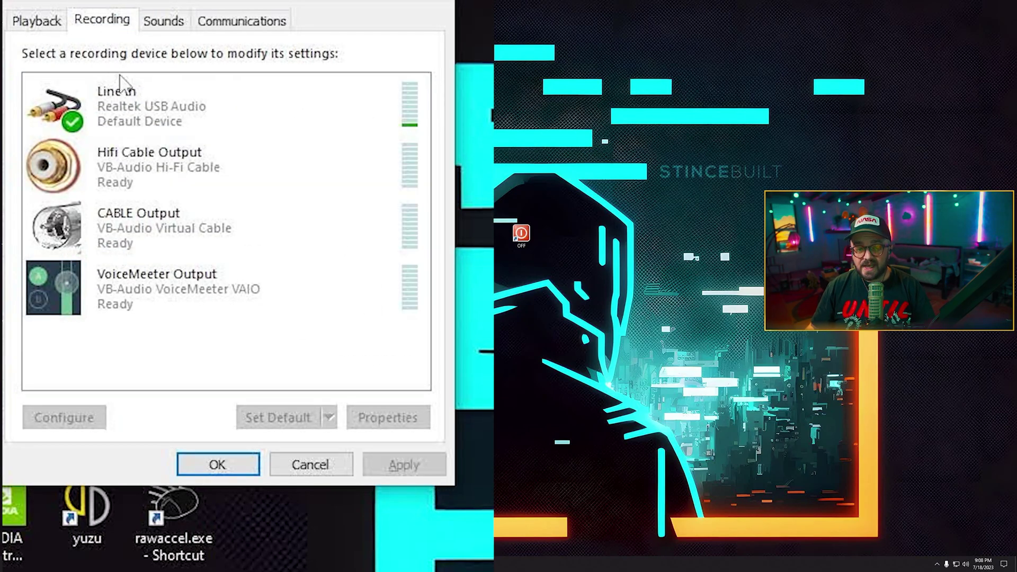
{"action": "left_click", "coordinate": [164, 183]}
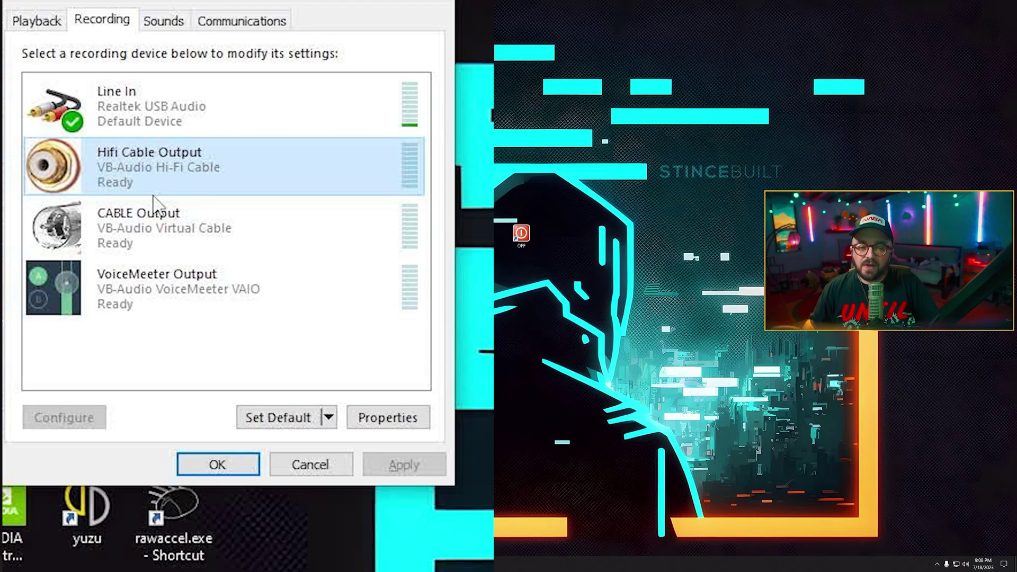
{"action": "right_click", "coordinate": [252, 164]}
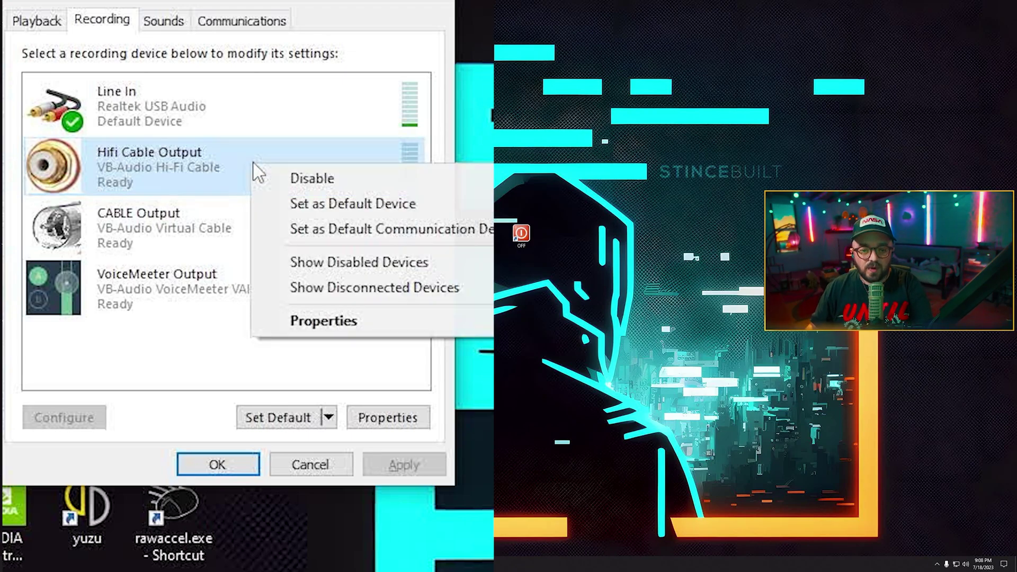
{"action": "left_click", "coordinate": [323, 313]}
{"action": "type", "text": "7.1 + LEQ"}
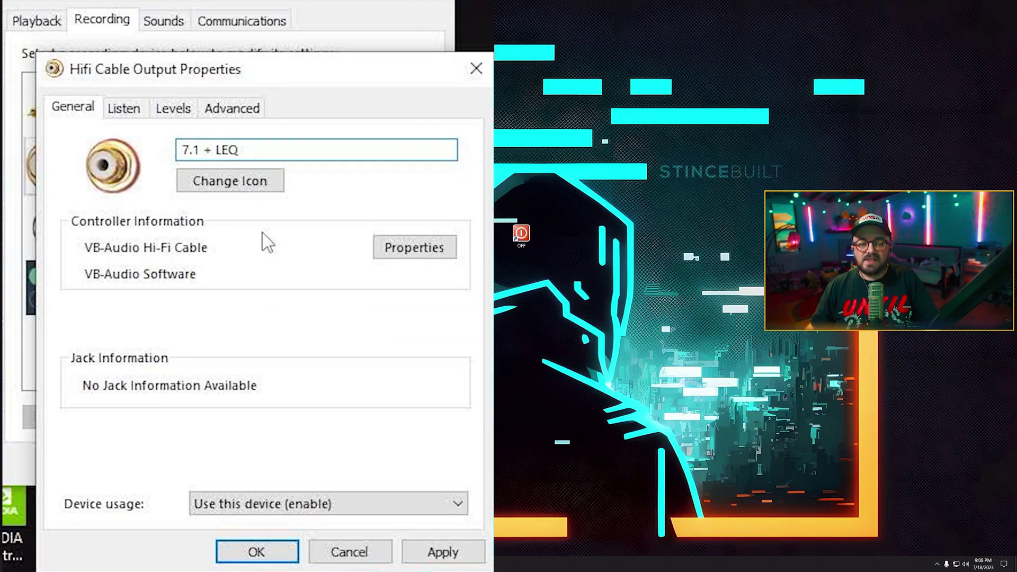
{"action": "left_click", "coordinate": [234, 109]}
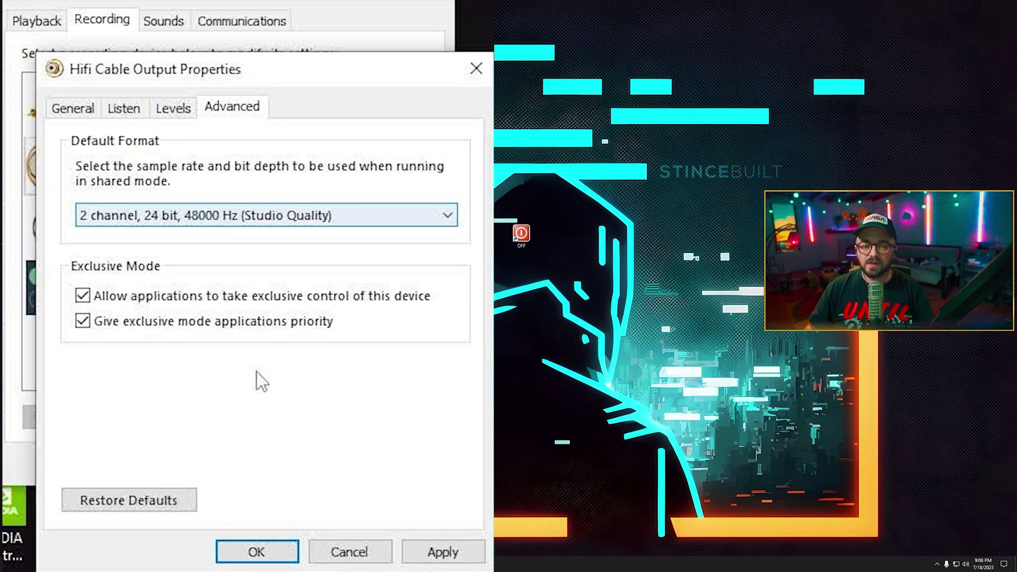
{"action": "left_click", "coordinate": [455, 556]}
{"action": "left_click", "coordinate": [248, 553]}
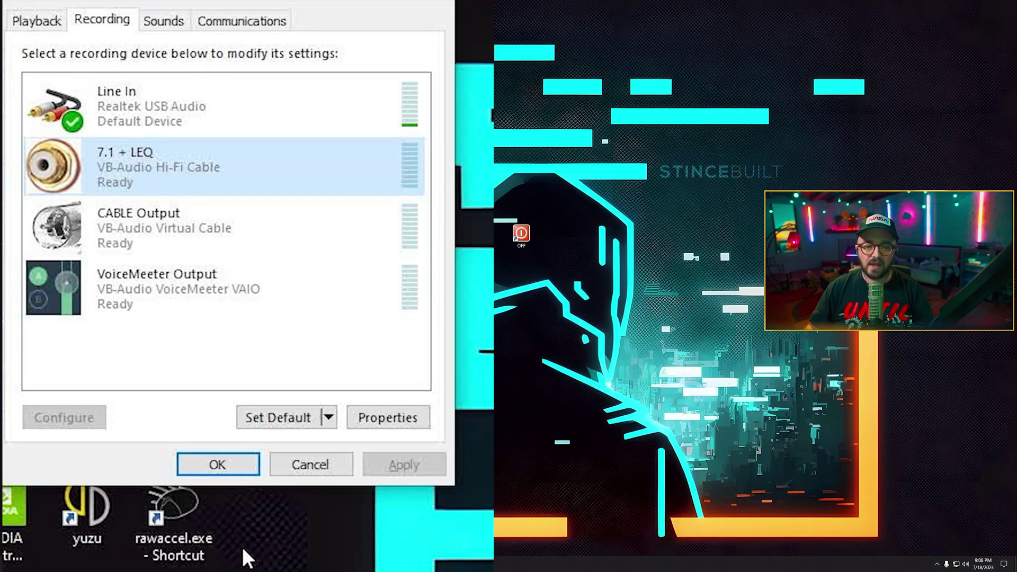
Rename the CABLE Input playback device to 'LEQ'.
{"action": "left_click", "coordinate": [30, 26]}
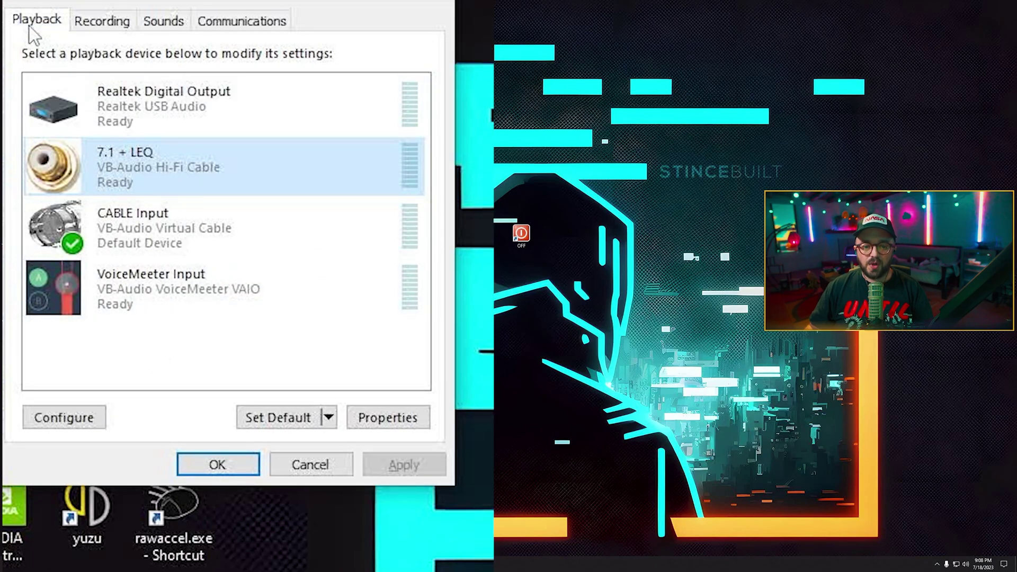
{"action": "left_click", "coordinate": [98, 24]}
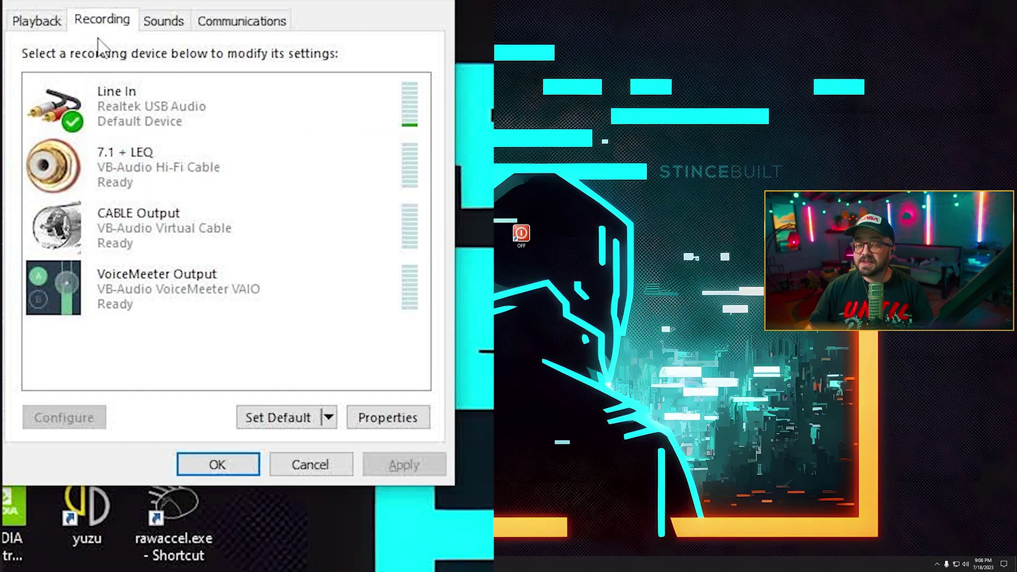
{"action": "left_click", "coordinate": [40, 25]}
{"action": "left_click", "coordinate": [118, 223]}
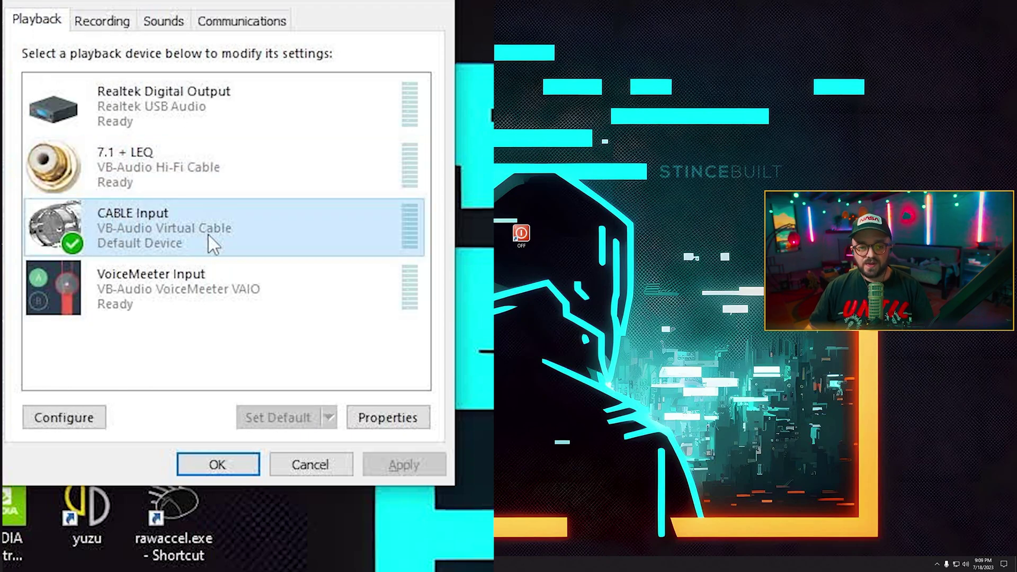
{"action": "right_click", "coordinate": [189, 234]}
{"action": "left_click", "coordinate": [365, 426]}
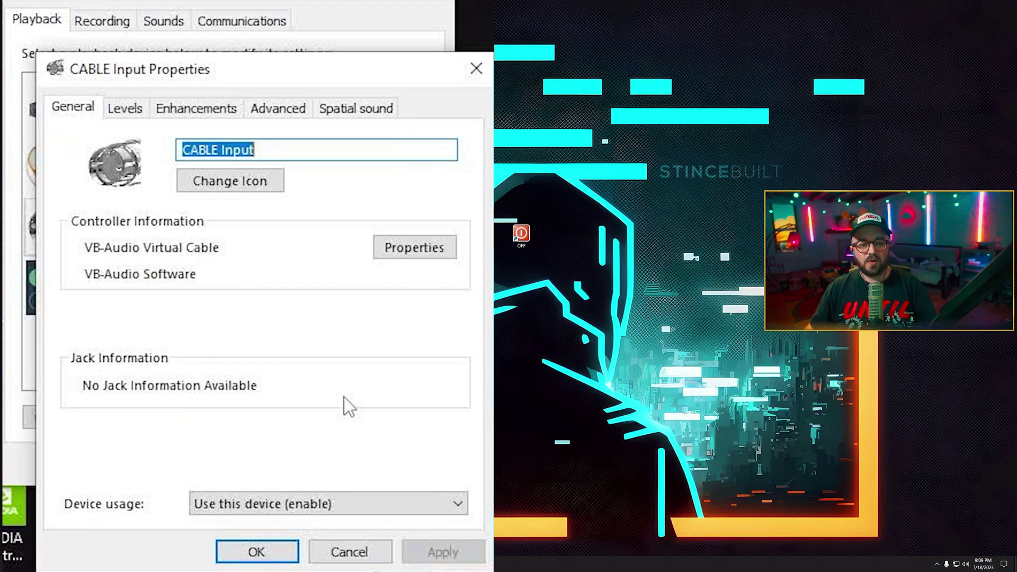
{"action": "type", "text": "LEO"}
{"action": "key", "text": "ctrl+a"}
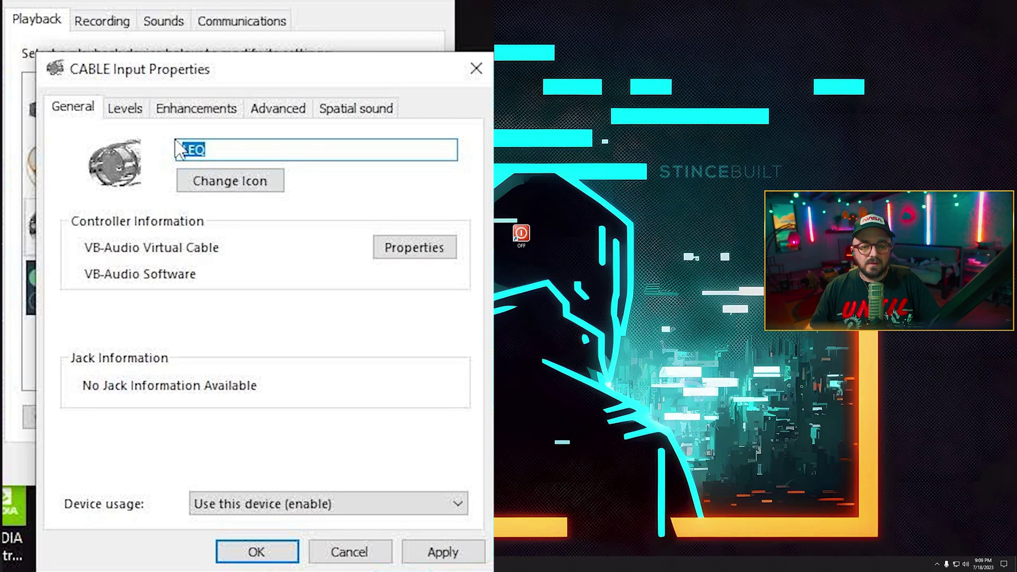
Enable Loudness Equalization on CABLE Input and apply it at 24 bit, 48000 Hz.
{"action": "left_click", "coordinate": [190, 111]}
{"action": "left_click", "coordinate": [148, 292]}
{"action": "left_click", "coordinate": [405, 446]}
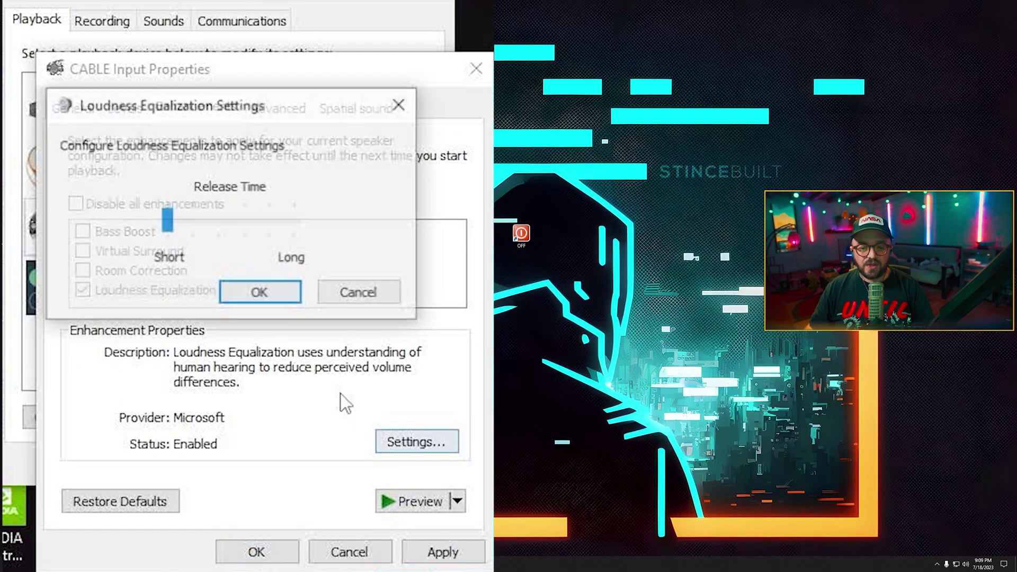
{"action": "left_click", "coordinate": [263, 294]}
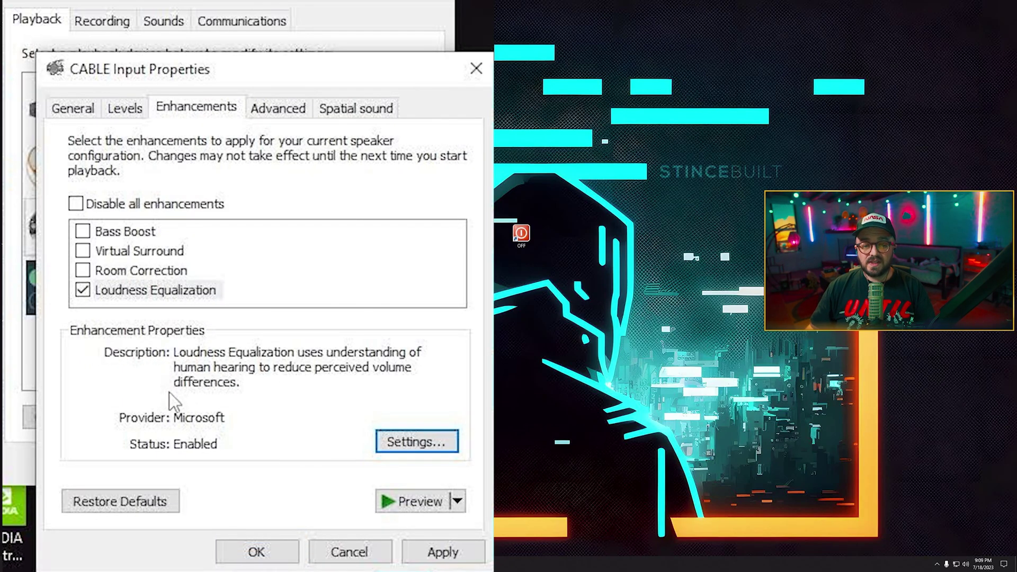
{"action": "left_click", "coordinate": [279, 108]}
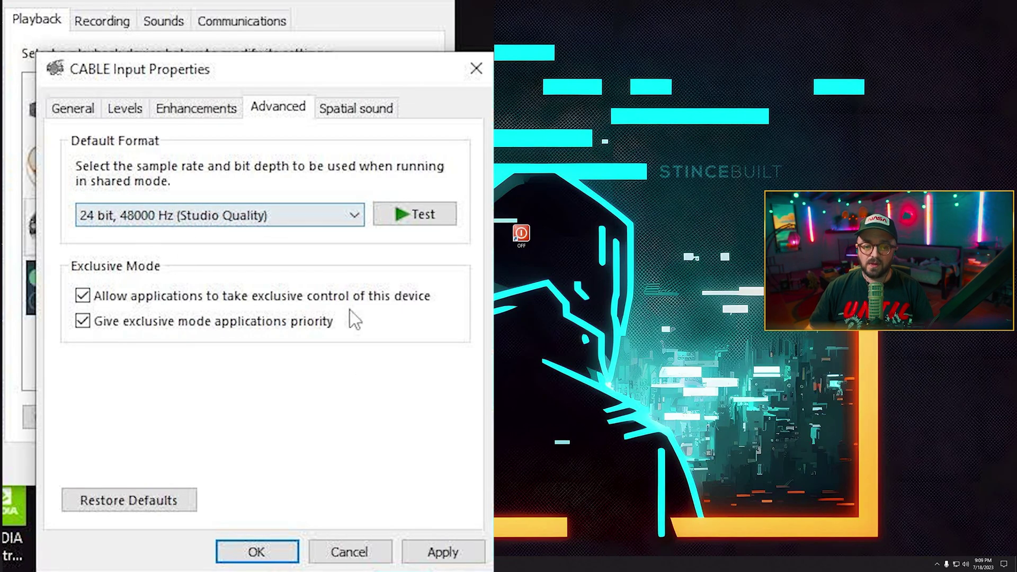
{"action": "left_click", "coordinate": [442, 552]}
{"action": "left_click", "coordinate": [257, 553]}
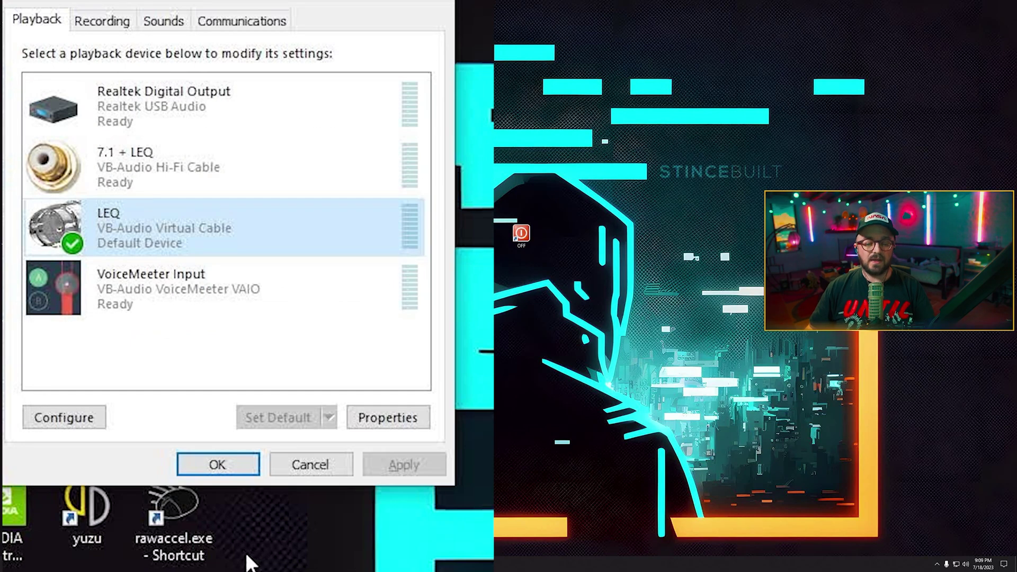
Rename CABLE Output to 'LEQ' and set its format to 2 channel, 24 bit, 48000 Hz (Studio Quality).
{"action": "left_click", "coordinate": [102, 21]}
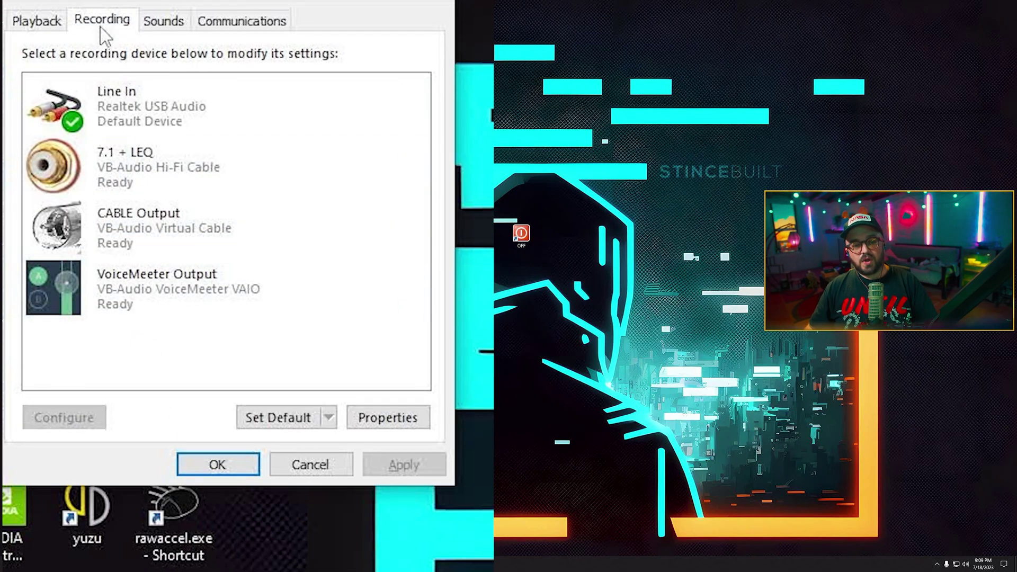
{"action": "left_click", "coordinate": [152, 212]}
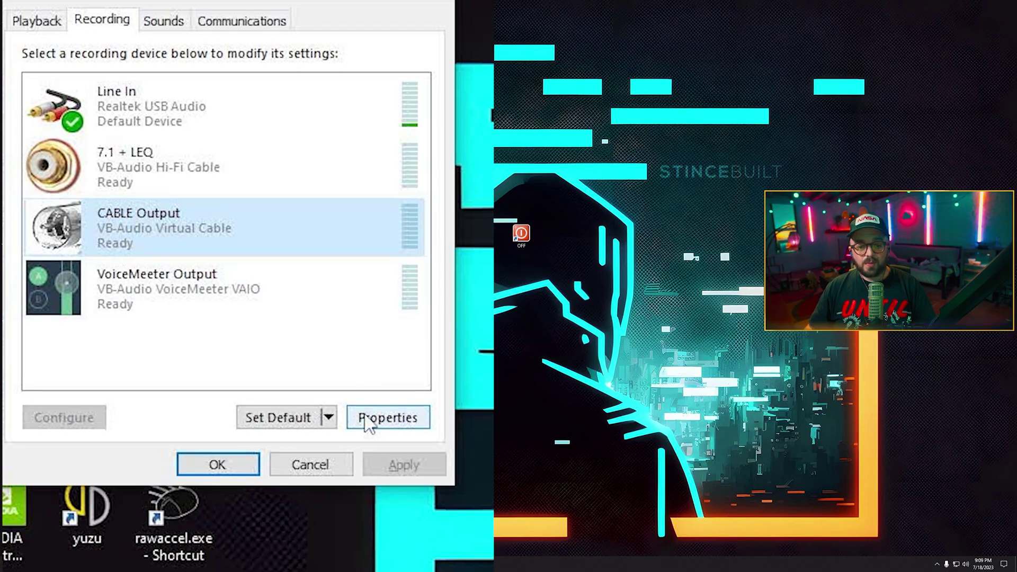
{"action": "left_click", "coordinate": [384, 418]}
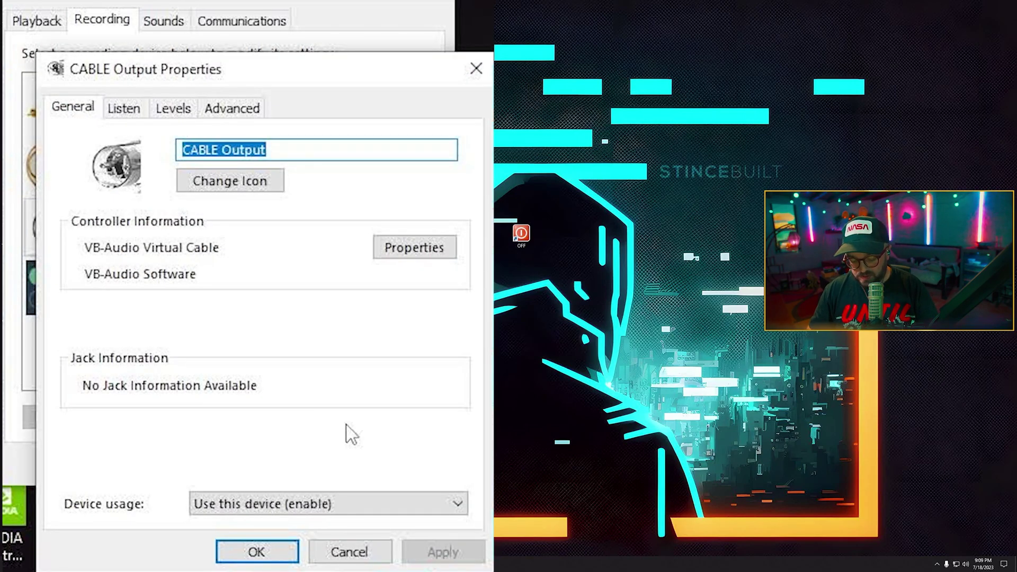
{"action": "type", "text": "LEQ"}
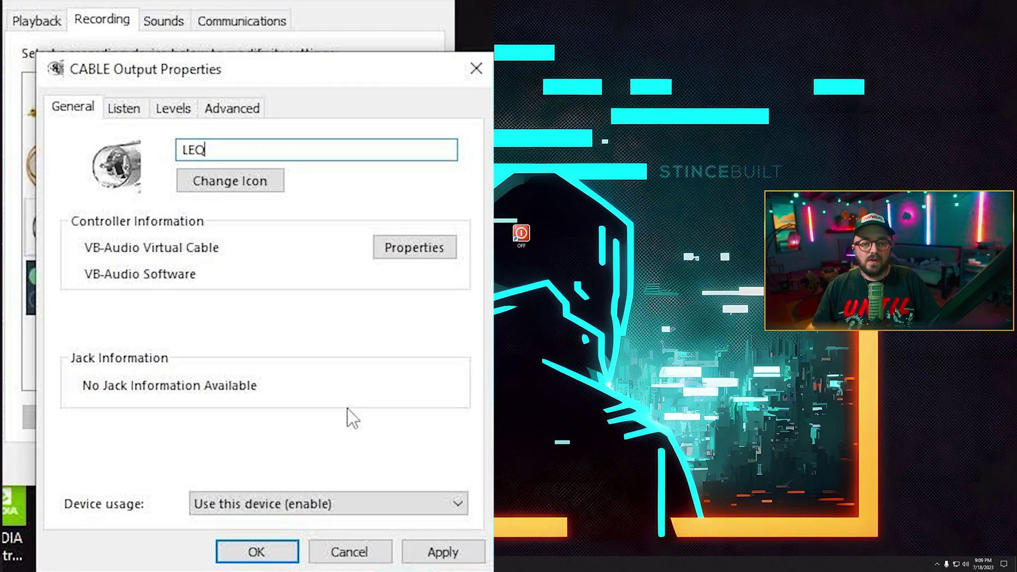
{"action": "left_click", "coordinate": [232, 107]}
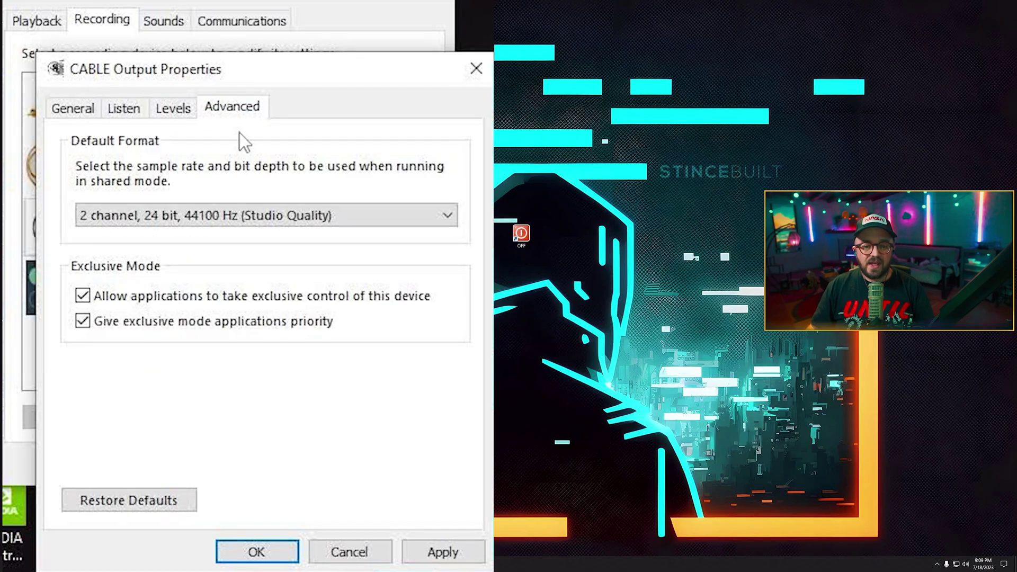
{"action": "left_click", "coordinate": [217, 223]}
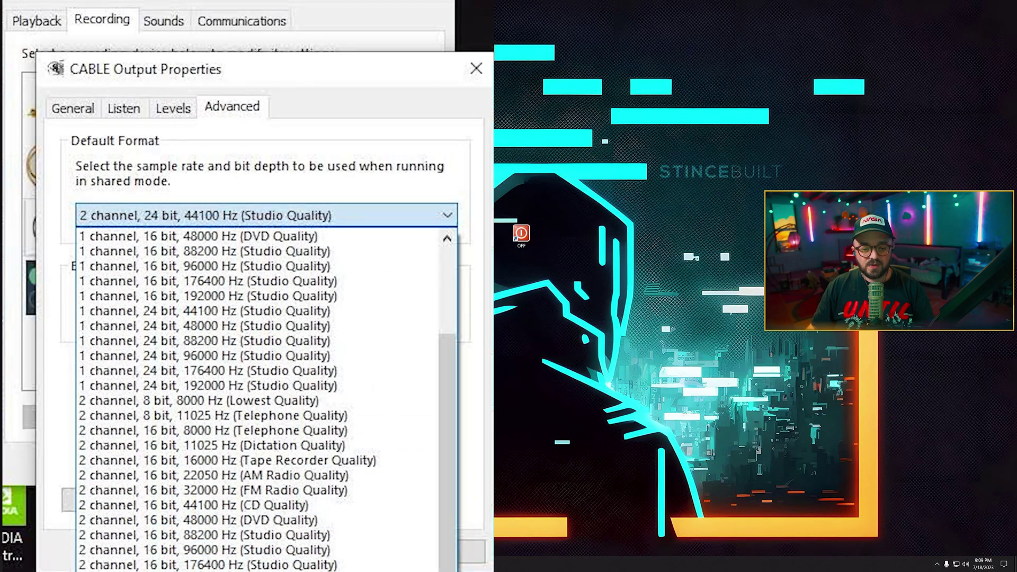
{"action": "left_click", "coordinate": [186, 266]}
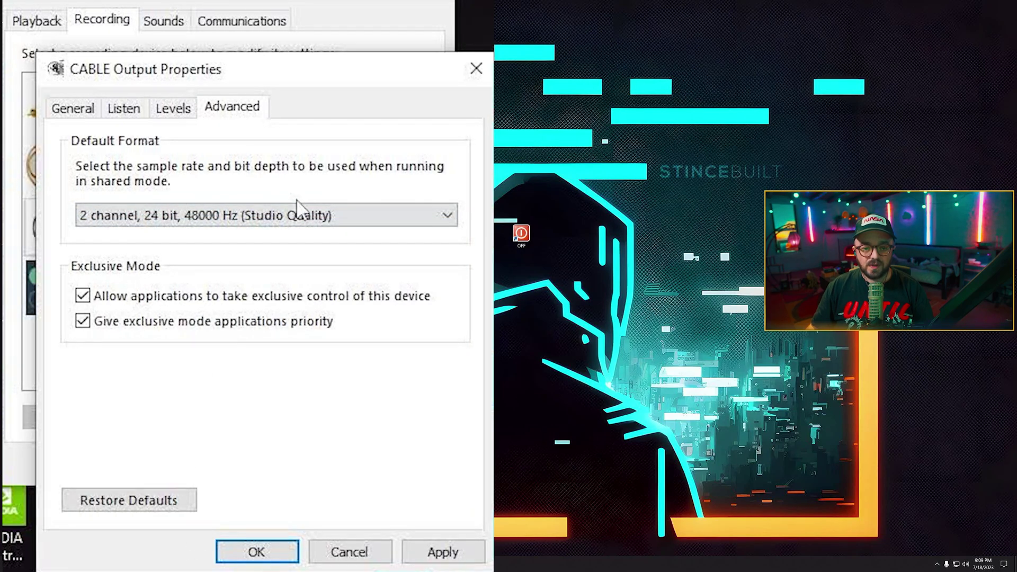
{"action": "left_click", "coordinate": [454, 551]}
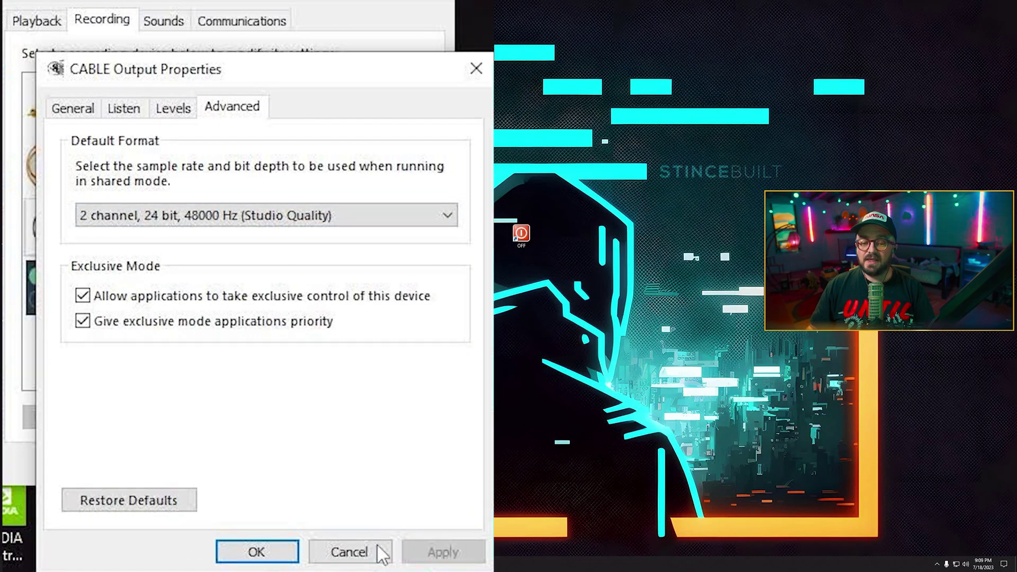
{"action": "left_click", "coordinate": [233, 551]}
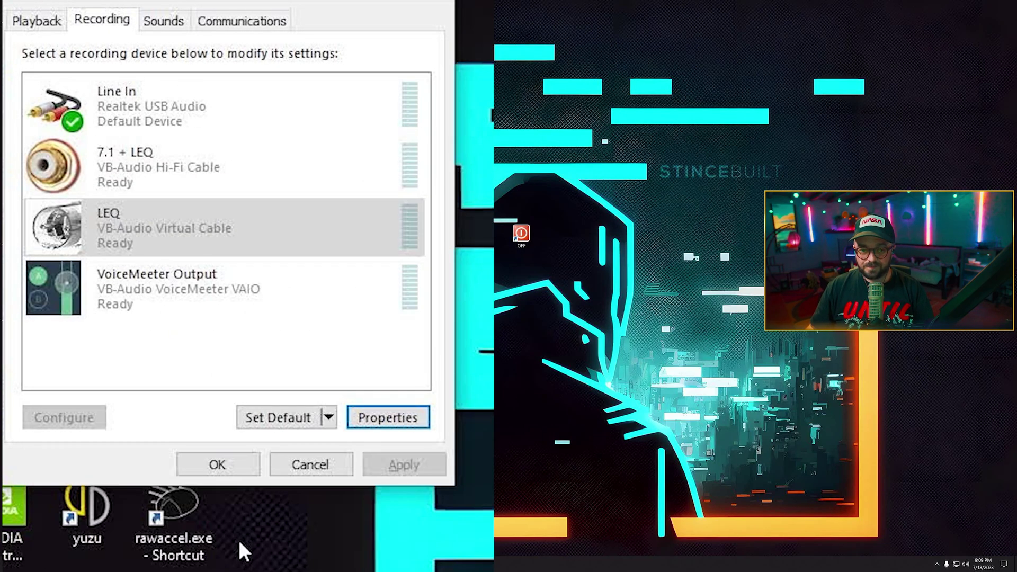
Set VoiceMeeter Input as both the default playback device and default communication device.
{"action": "left_click", "coordinate": [43, 22]}
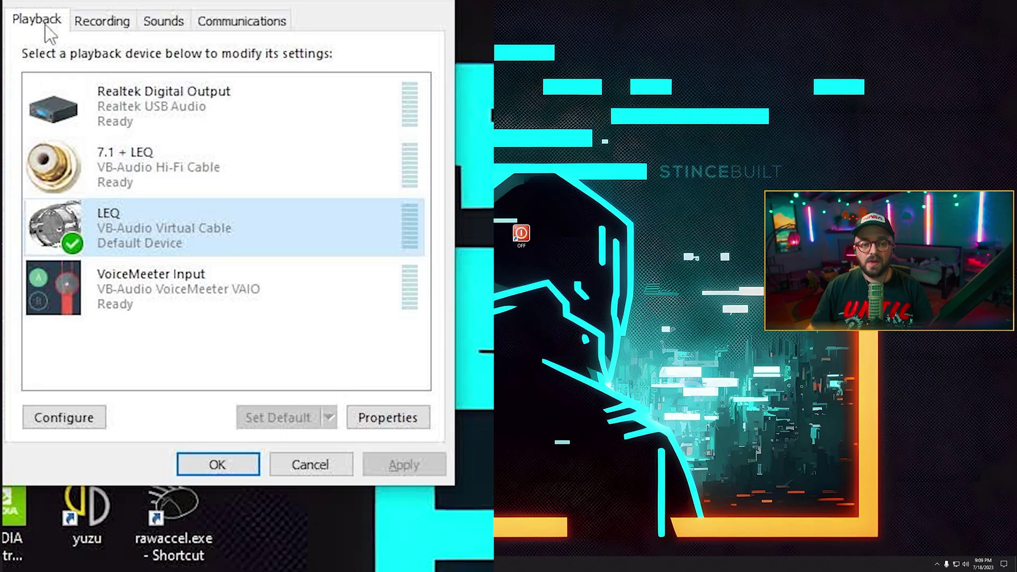
{"action": "left_click", "coordinate": [135, 291]}
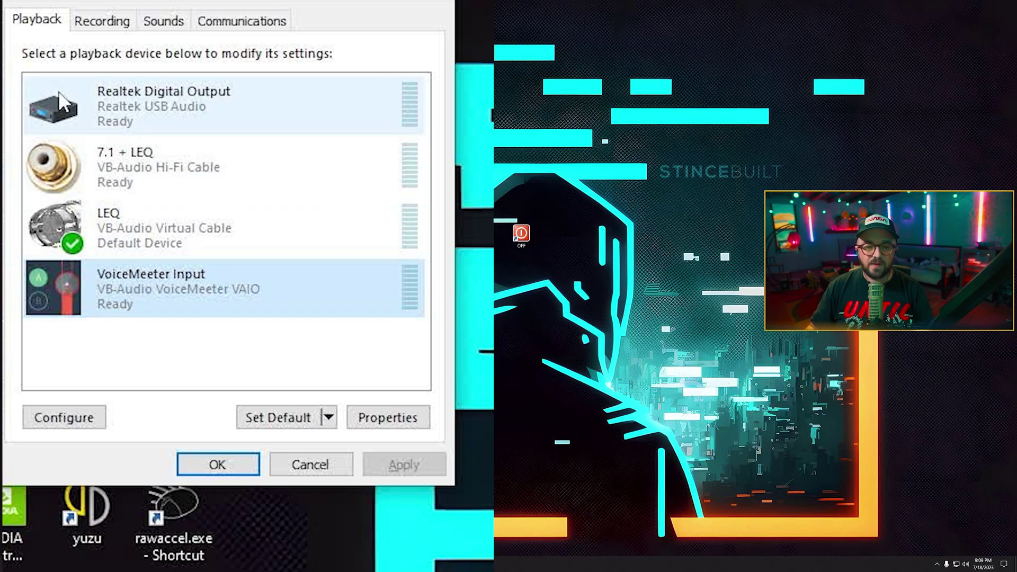
{"action": "left_click", "coordinate": [86, 28]}
{"action": "left_click", "coordinate": [53, 25]}
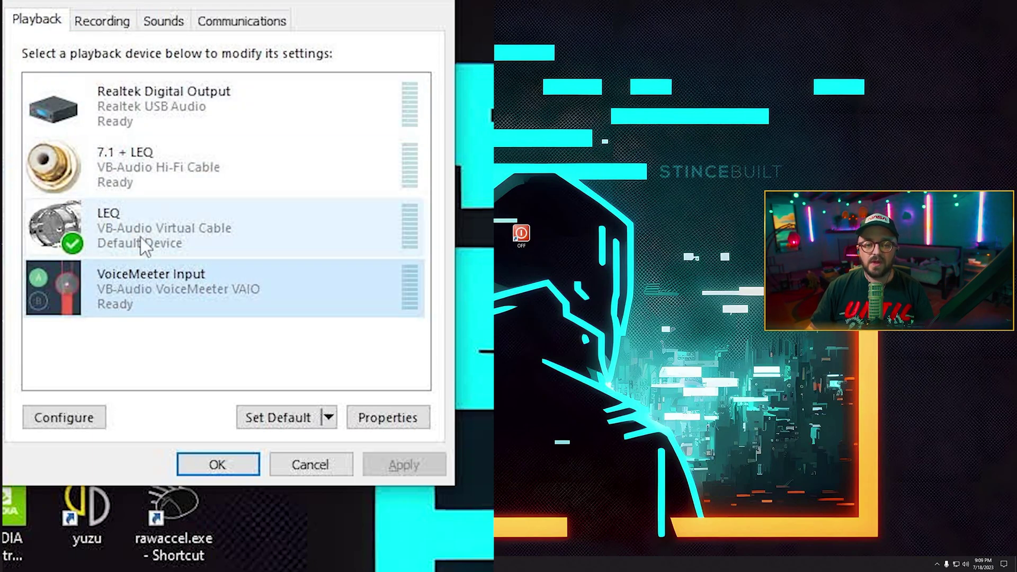
{"action": "right_click", "coordinate": [158, 283]}
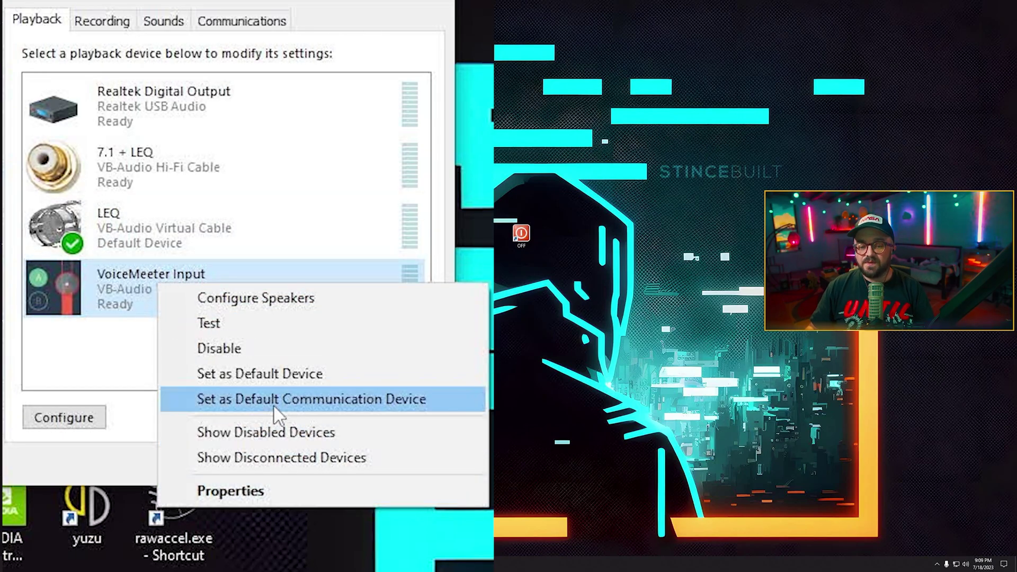
{"action": "left_click", "coordinate": [267, 374]}
{"action": "right_click", "coordinate": [205, 302]}
{"action": "left_click", "coordinate": [294, 389]}
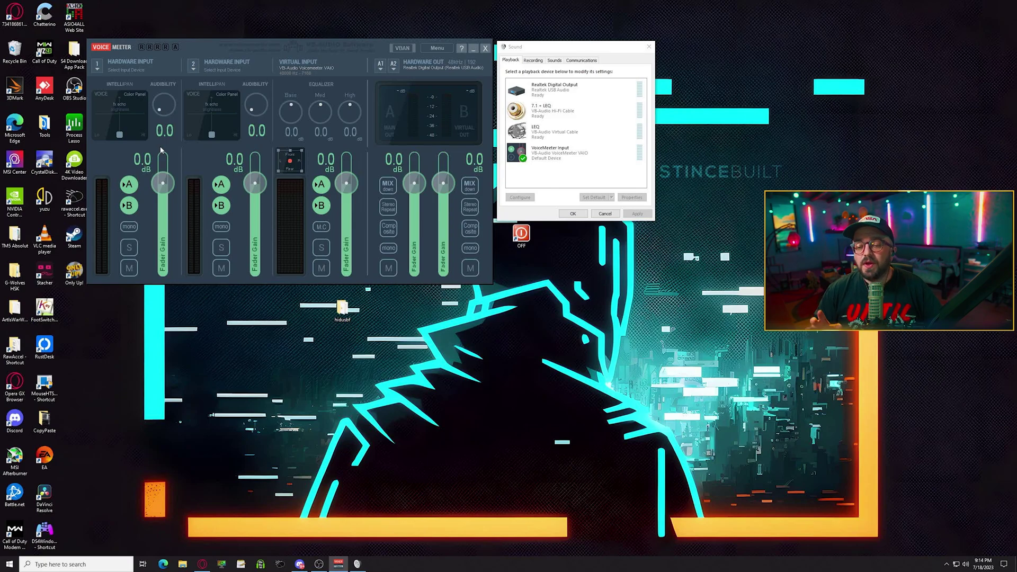
Assign WDM 7.1 + LEQ (Hi-Fi Cable) to hardware input 1 and WDM LEQ (Virtual Cable) to input 2.
{"action": "left_click", "coordinate": [98, 68]}
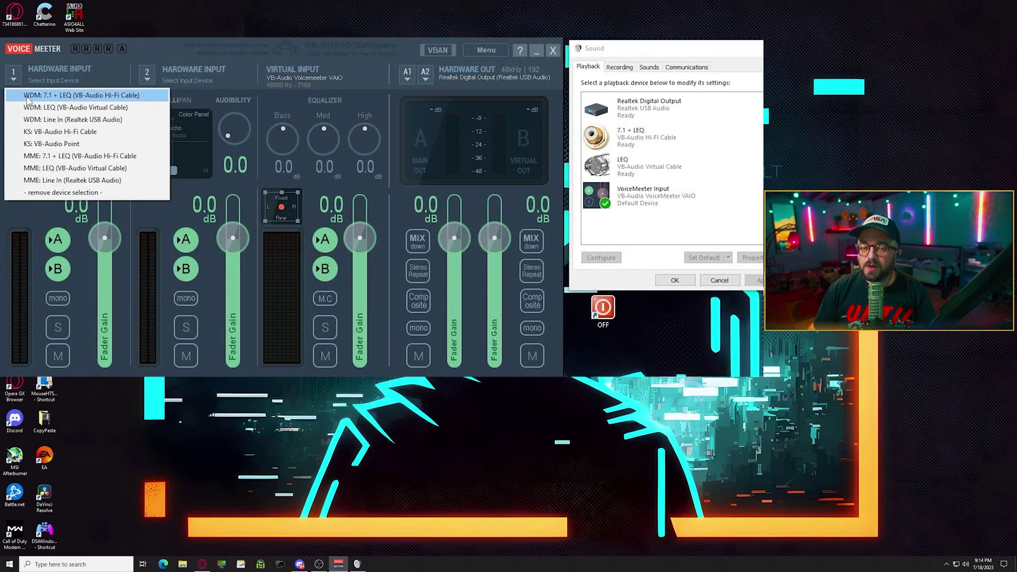
{"action": "left_click", "coordinate": [26, 97]}
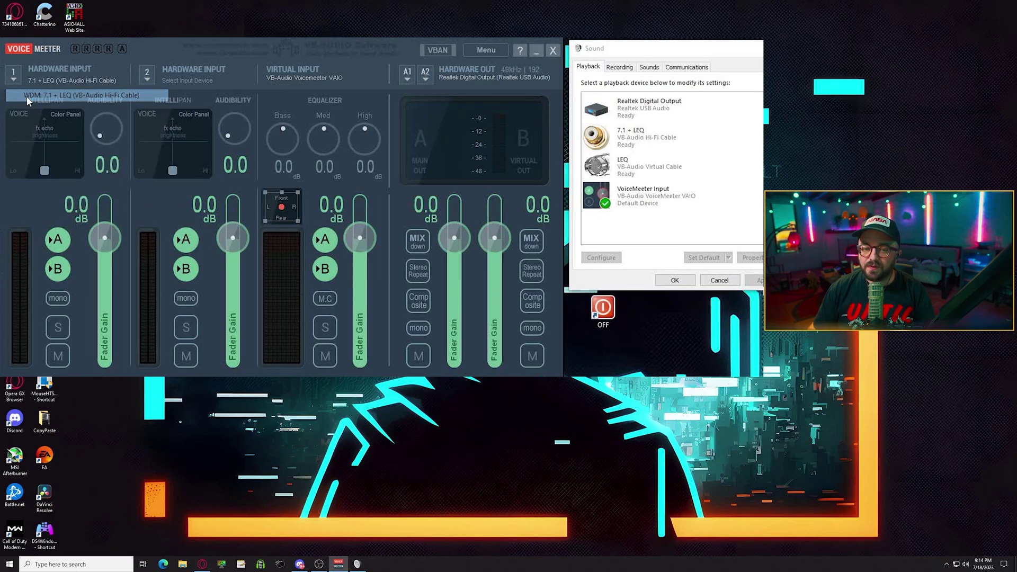
{"action": "left_click", "coordinate": [151, 80]}
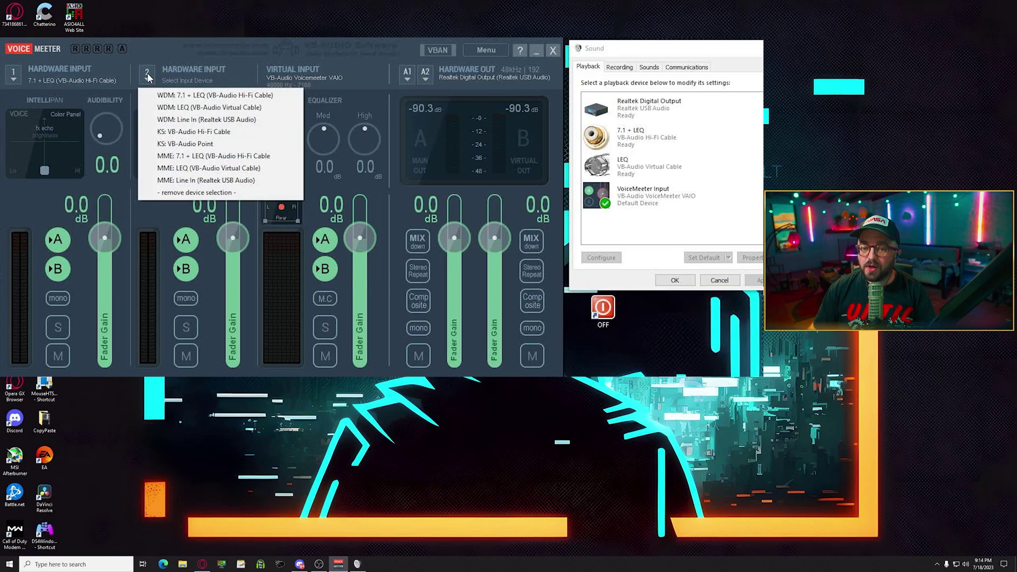
{"action": "left_click", "coordinate": [168, 107]}
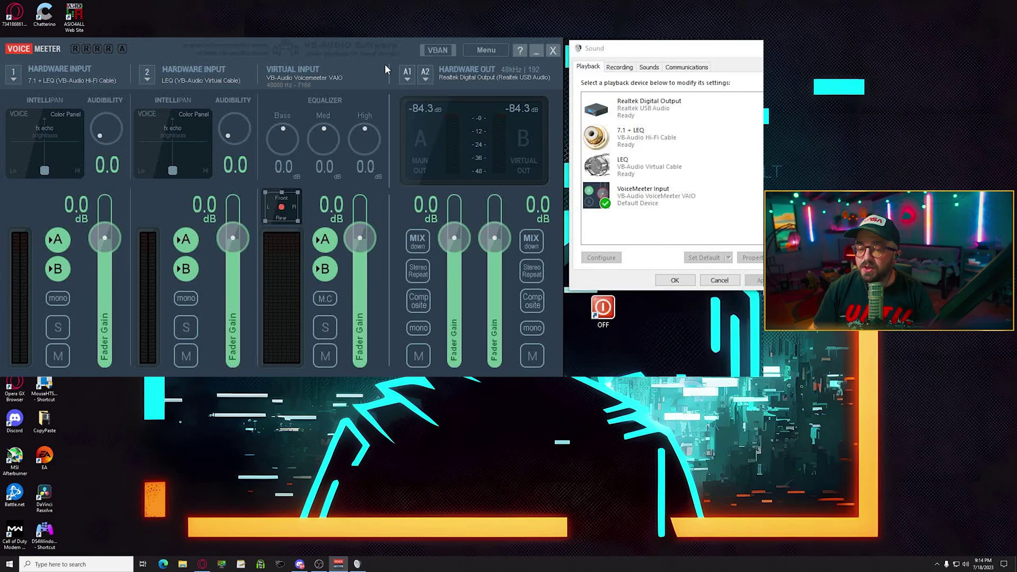
{"action": "left_click", "coordinate": [401, 78]}
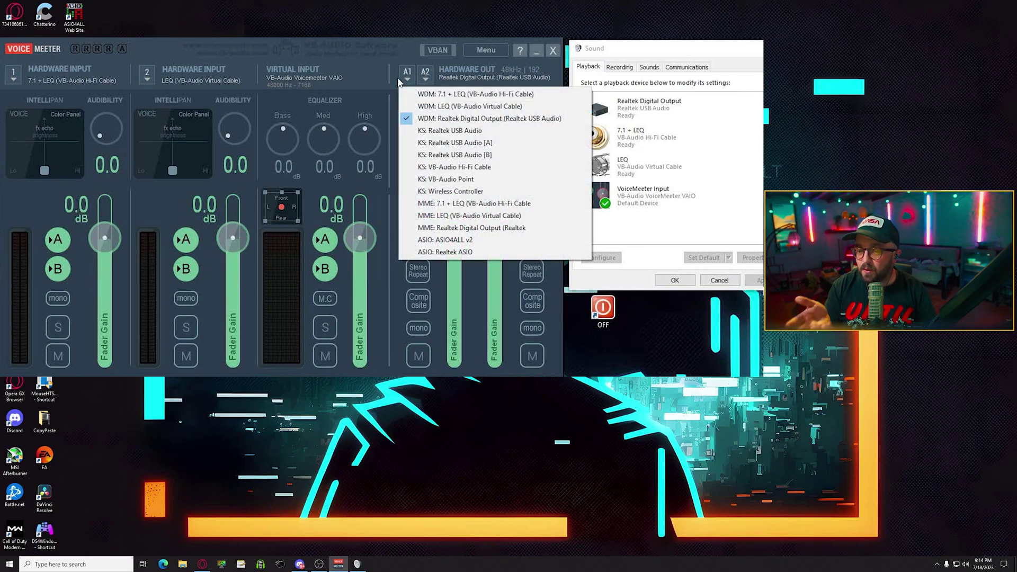
{"action": "left_click", "coordinate": [347, 57]}
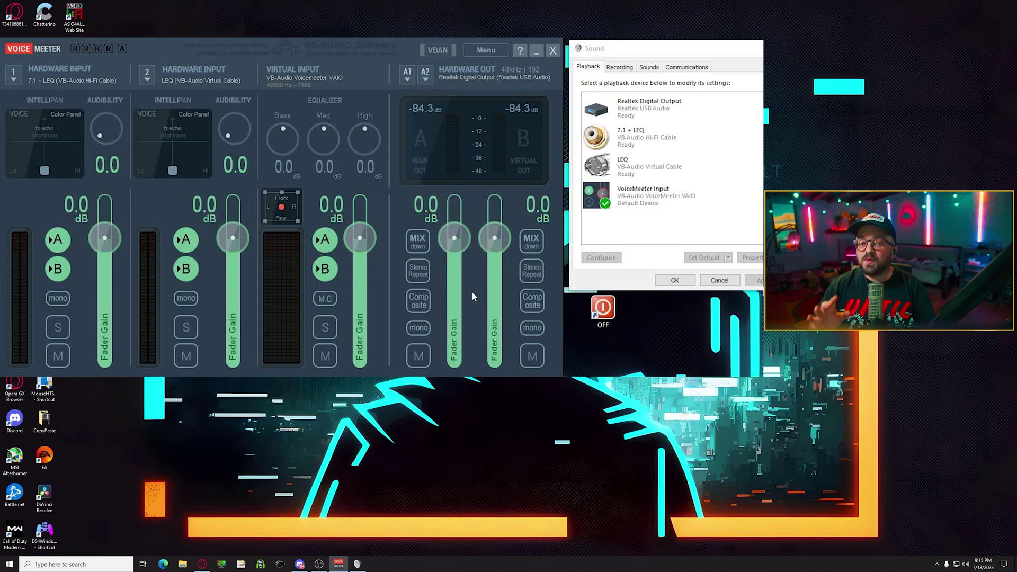
{"action": "left_click", "coordinate": [965, 563]}
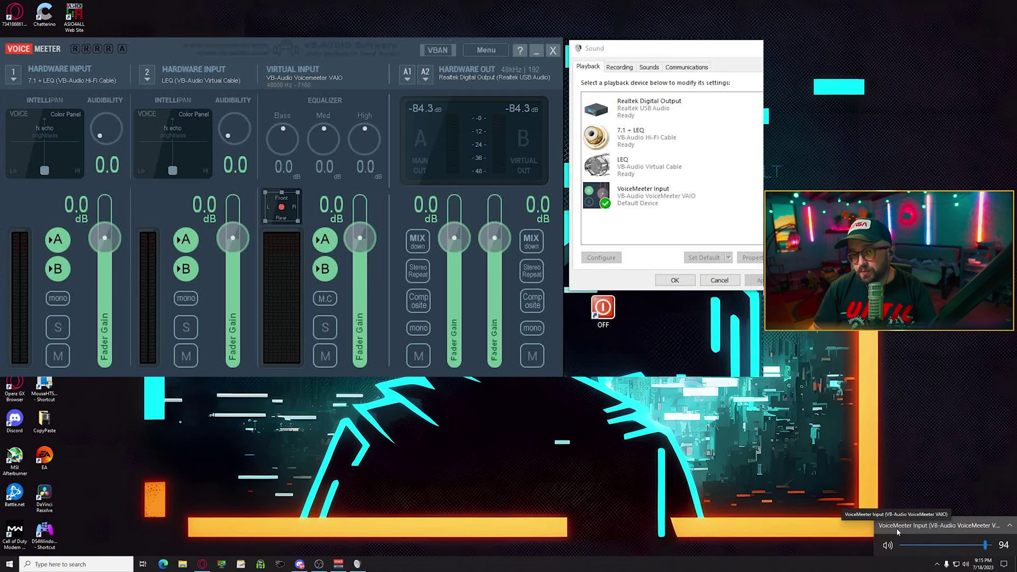
{"action": "left_click", "coordinate": [826, 503]}
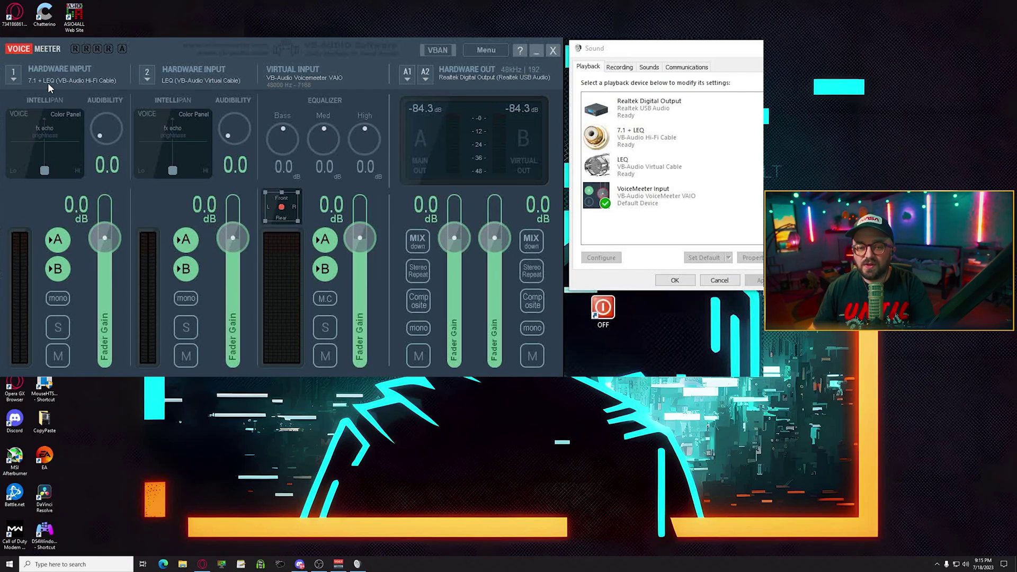
Label the two hardware input strips 'COD 7.1 Tuning' and 'COD Stereo LEQ'.
{"action": "right_click", "coordinate": [57, 73]}
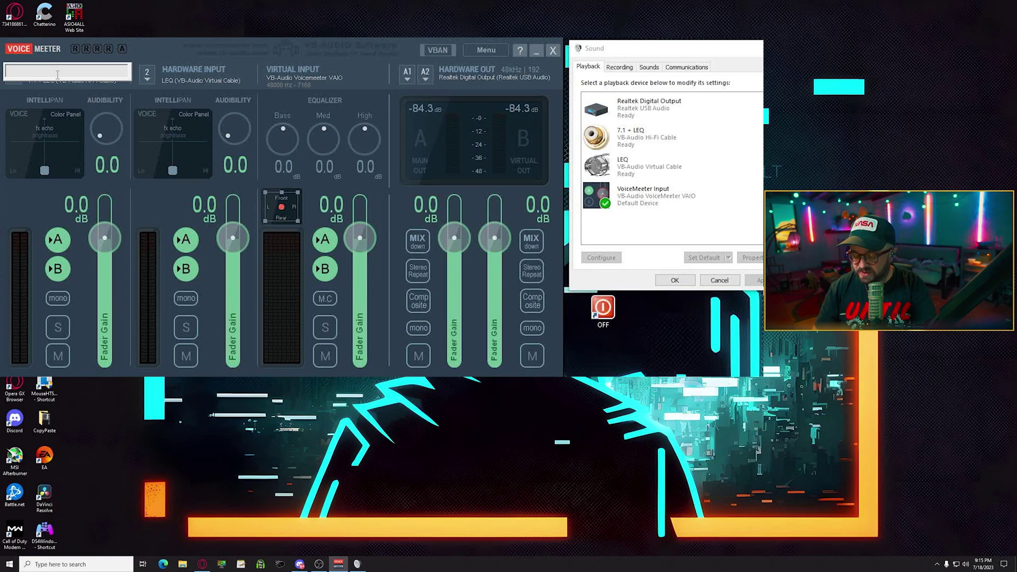
{"action": "type", "text": "COD 7.1 T"}
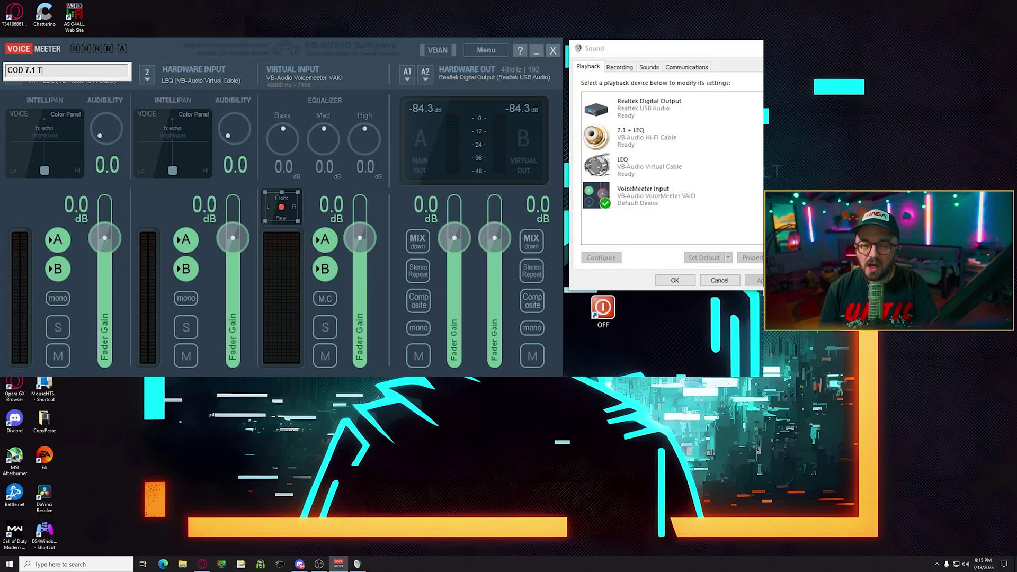
{"action": "type", "text": "Runing"}
{"action": "key", "text": "Return"}
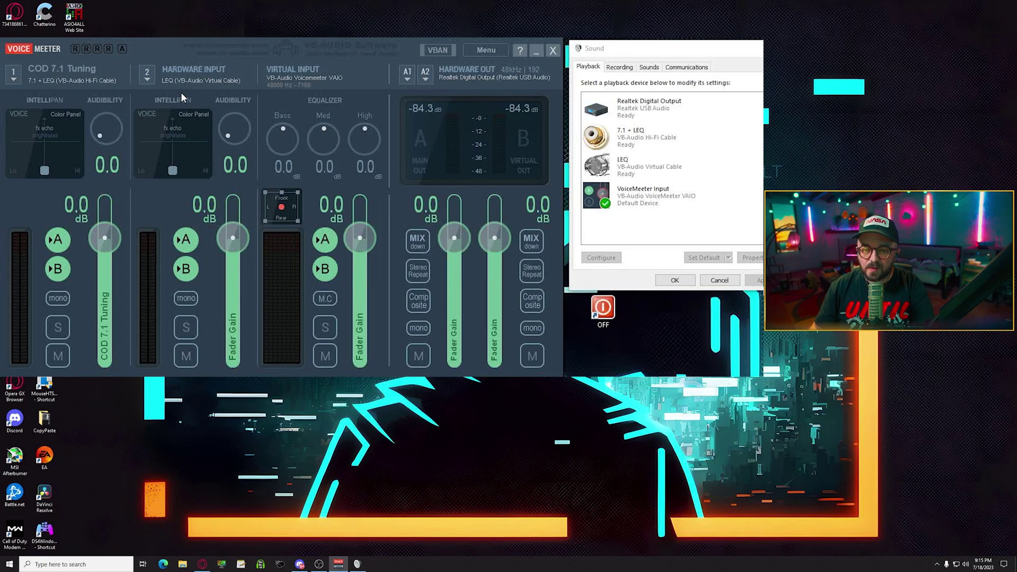
{"action": "double_click", "coordinate": [189, 70]}
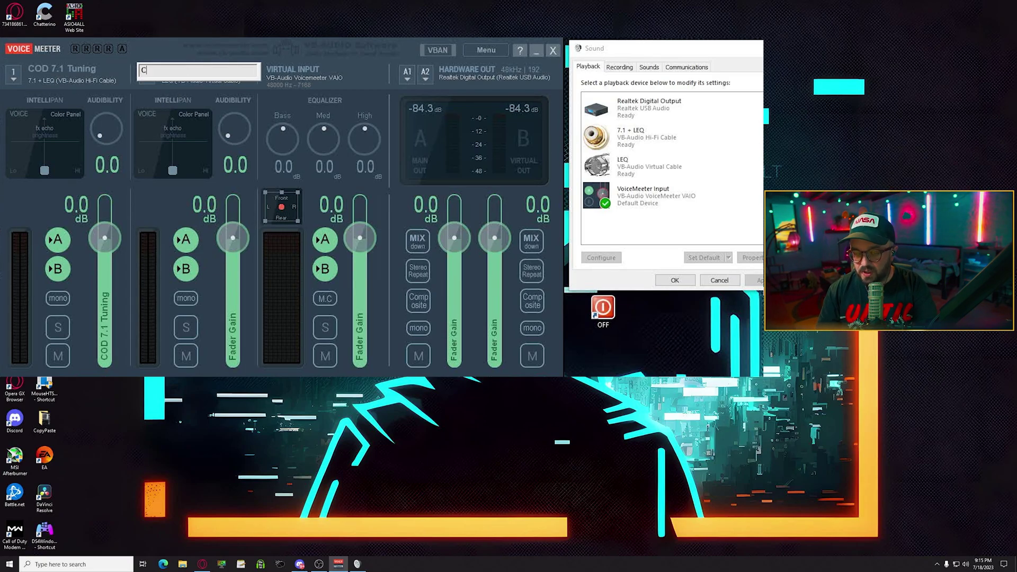
{"action": "type", "text": "COD Stereo"}
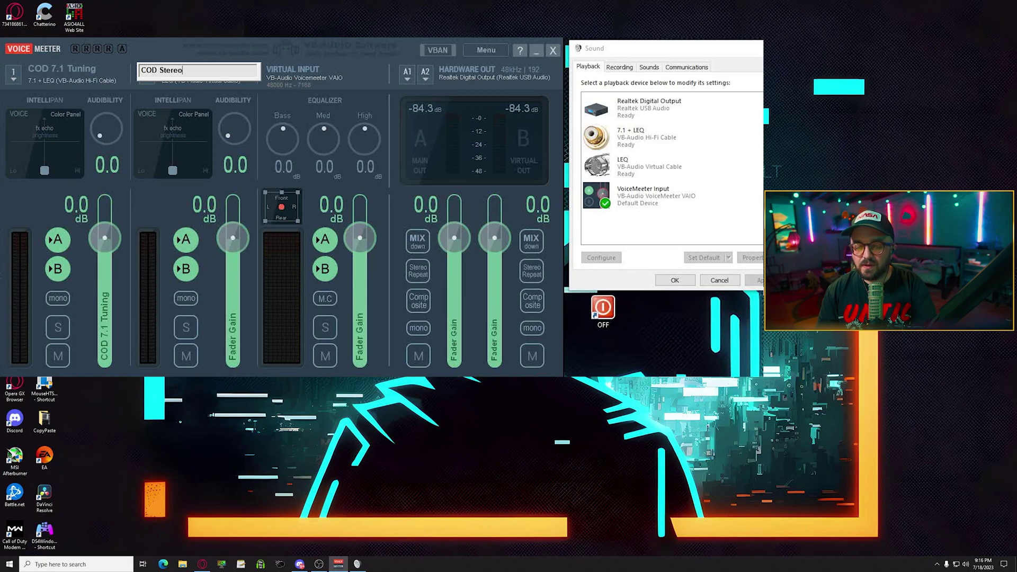
{"action": "type", "text": " LEQ"}
{"action": "key", "text": "Return"}
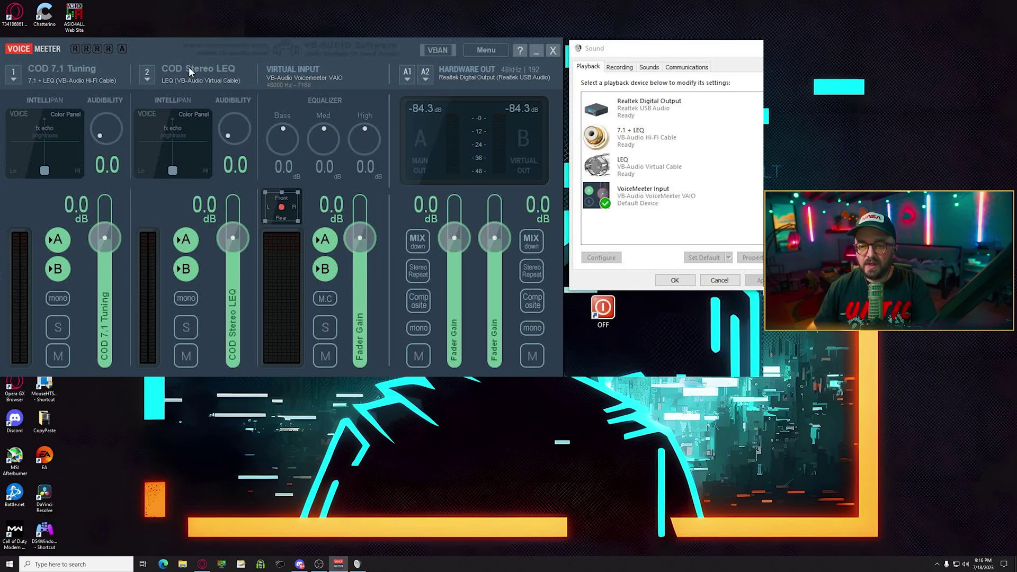
Label the virtual input strip 'Desktop Default'.
{"action": "double_click", "coordinate": [298, 79]}
{"action": "type", "text": "Destko"}
{"action": "key", "text": "BackSpace"}
{"action": "type", "text": "ktop Default"}
{"action": "key", "text": "Return"}
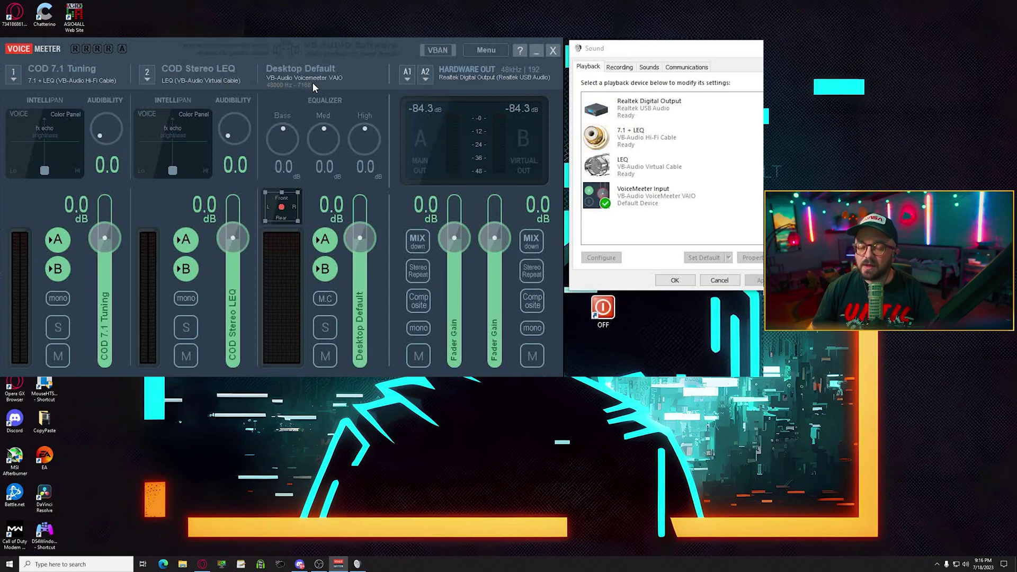
{"action": "left_click", "coordinate": [481, 49]}
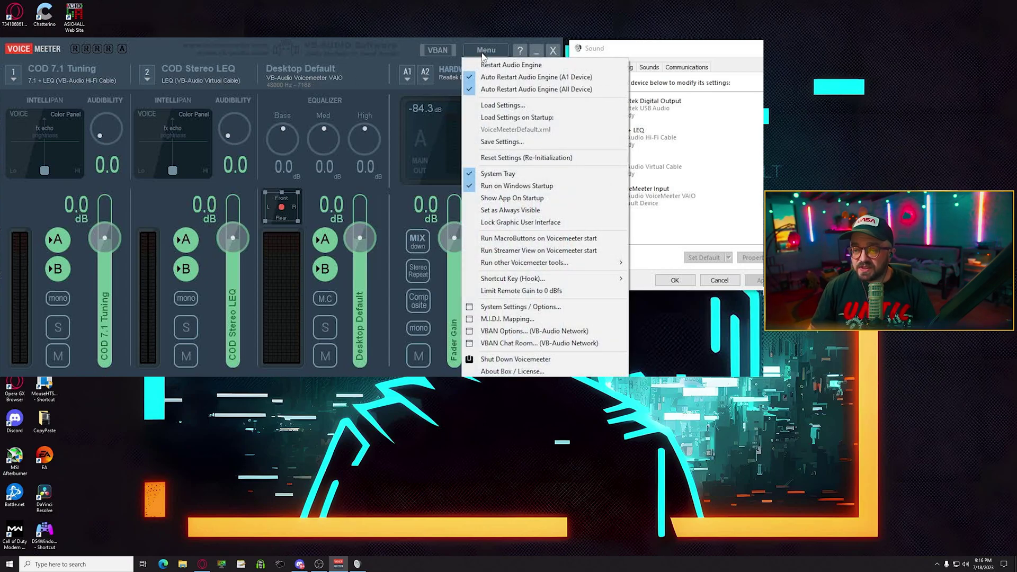
Save the current Voicemeeter settings as ArtSetup.xml in Documents.
{"action": "left_click", "coordinate": [518, 143]}
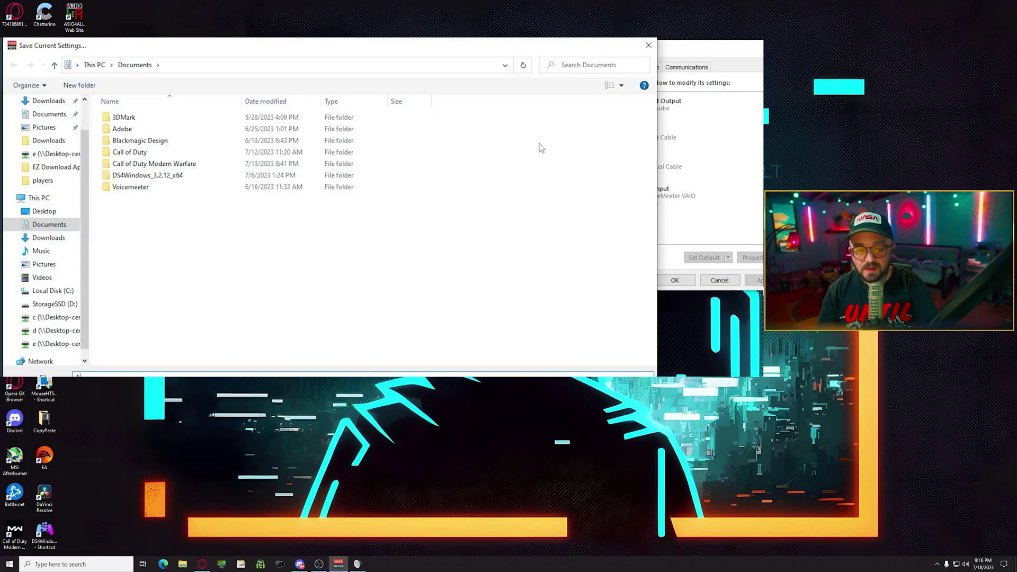
{"action": "type", "text": "AdSet"}
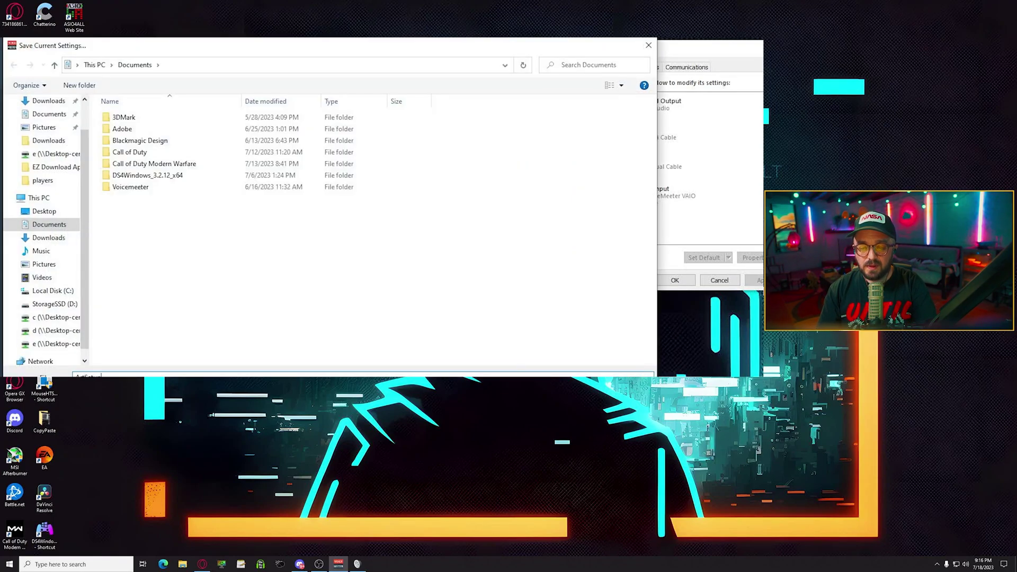
{"action": "key", "text": "Return"}
Set ArtSetup.xml to load automatically on Voicemeeter startup.
{"action": "left_click", "coordinate": [479, 51]}
{"action": "left_click", "coordinate": [517, 117]}
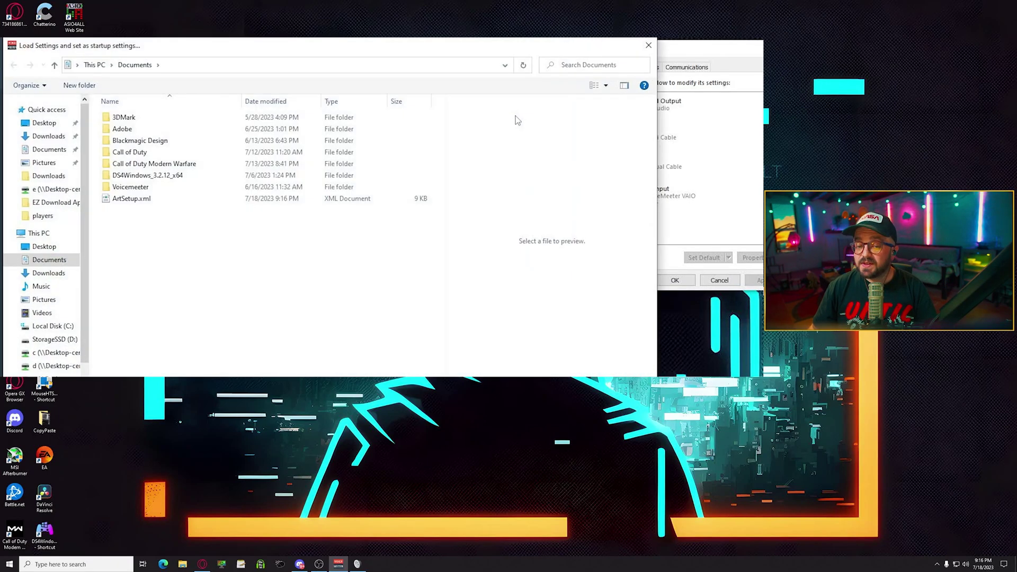
{"action": "left_click", "coordinate": [142, 199]}
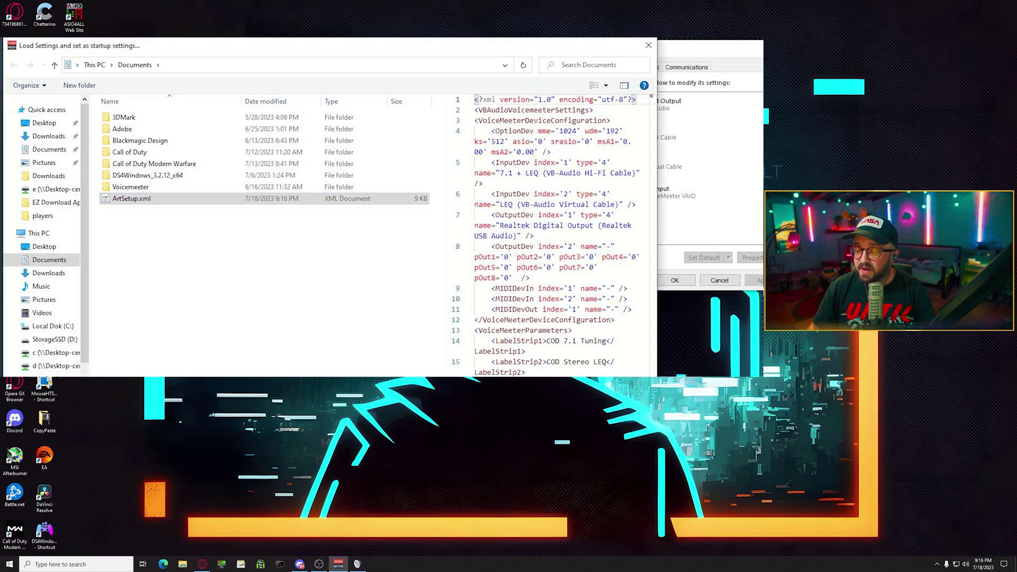
{"action": "key", "text": "Return"}
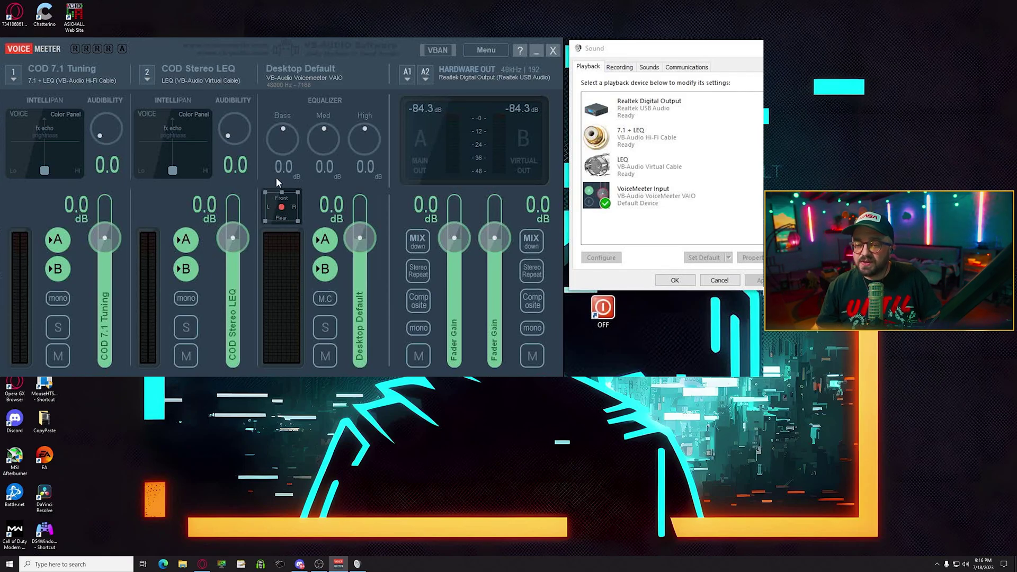
Keep Realtek Digital Output as Voicemeeter's A1 device, check the system volume, and refocus the mixer.
{"action": "left_click", "coordinate": [409, 76]}
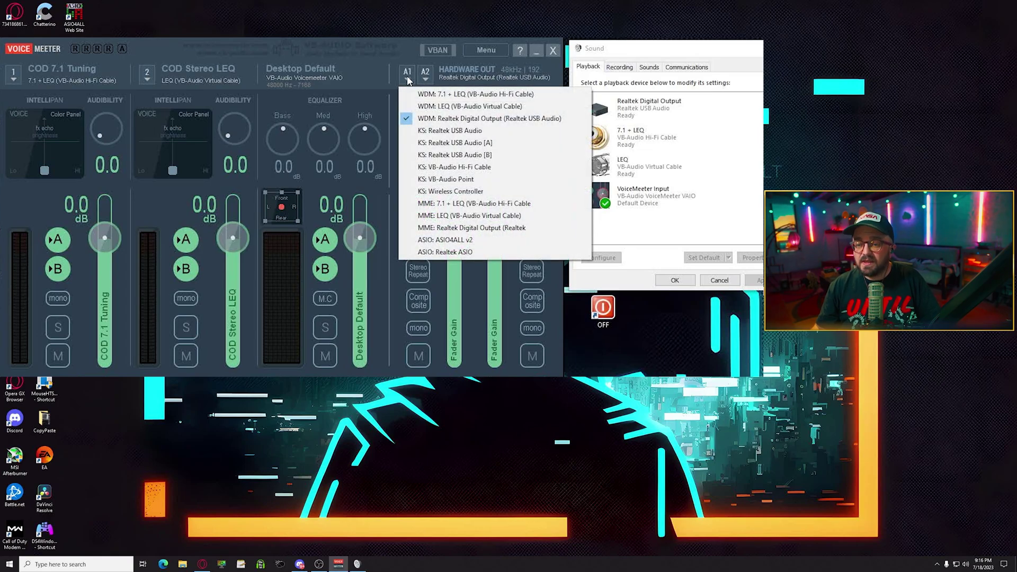
{"action": "left_click", "coordinate": [439, 118]}
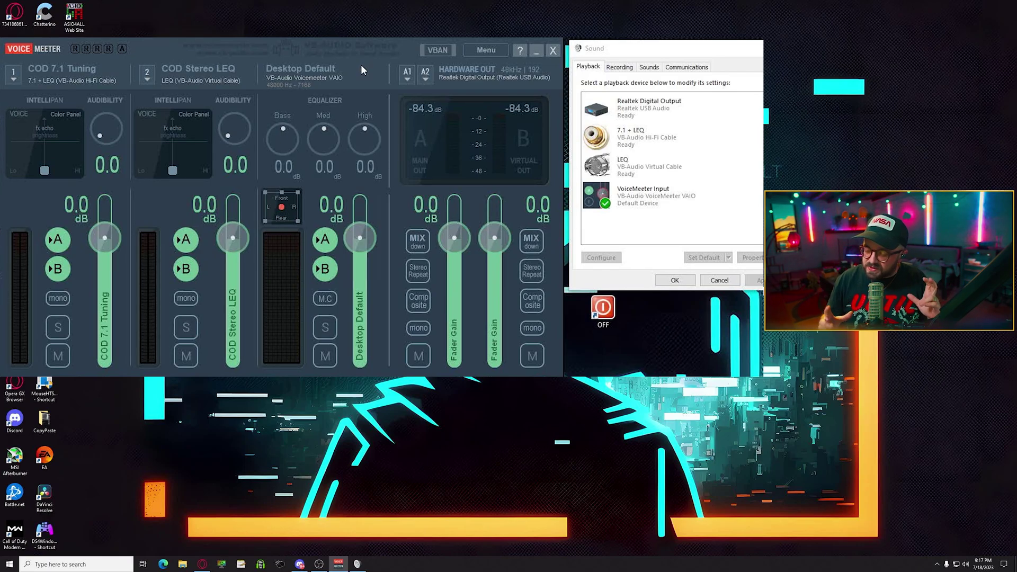
{"action": "left_click", "coordinate": [965, 567]}
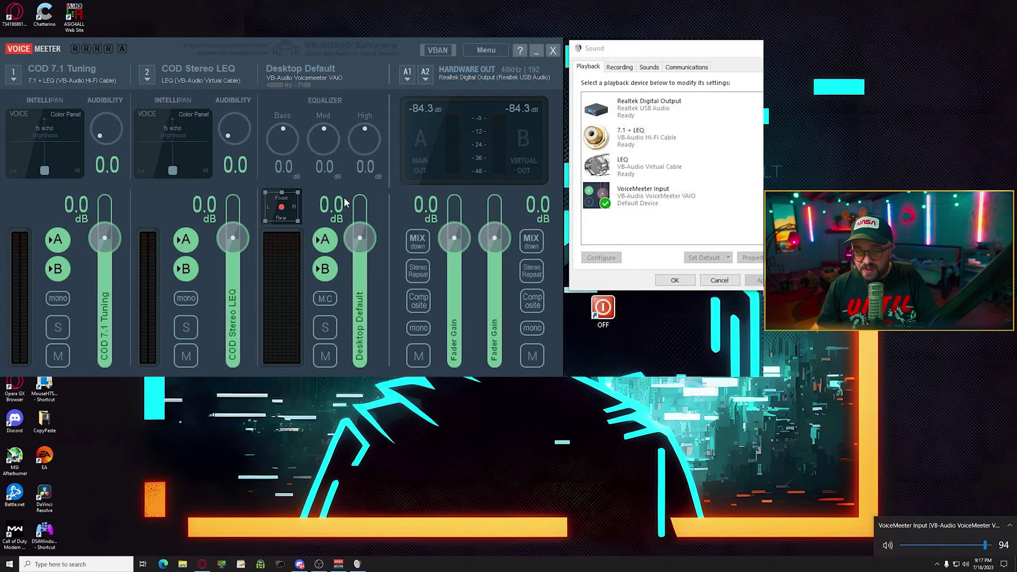
{"action": "left_click", "coordinate": [354, 62]}
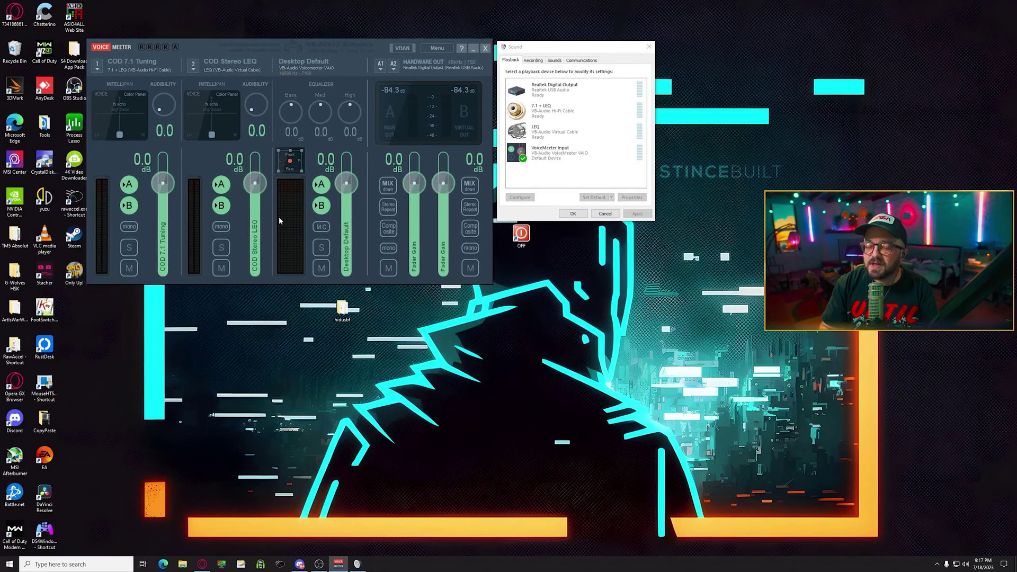
Shut down Voicemeeter from its menu and relaunch it through a Windows search for 'voice'.
{"action": "left_click", "coordinate": [451, 49]}
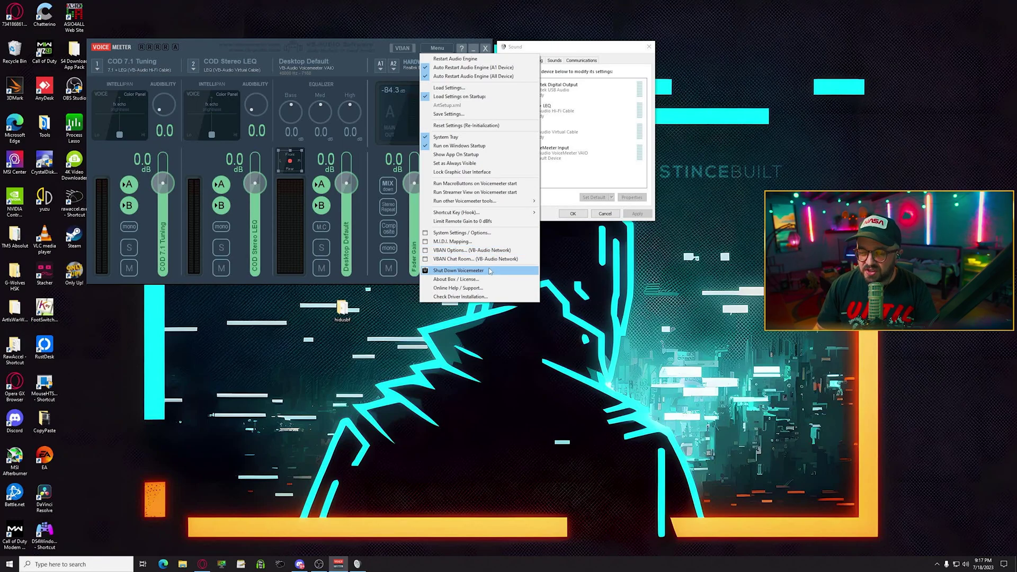
{"action": "left_click", "coordinate": [458, 270]}
{"action": "left_click", "coordinate": [92, 564]}
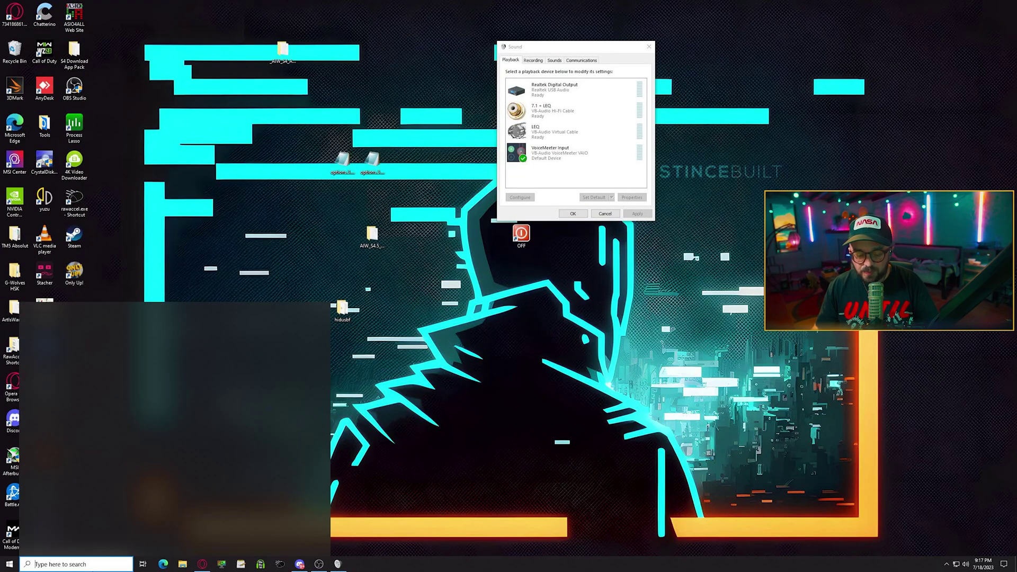
{"action": "type", "text": "voice"}
{"action": "key", "text": "Return"}
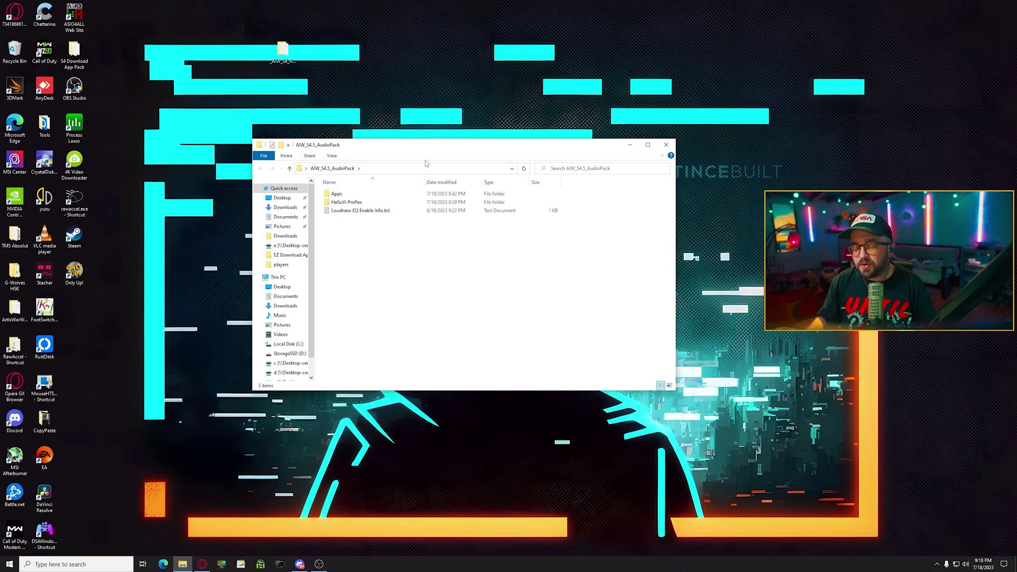
Copy both profile shortcuts from the HeSuVi Profles\profile folder.
{"action": "double_click", "coordinate": [331, 202]}
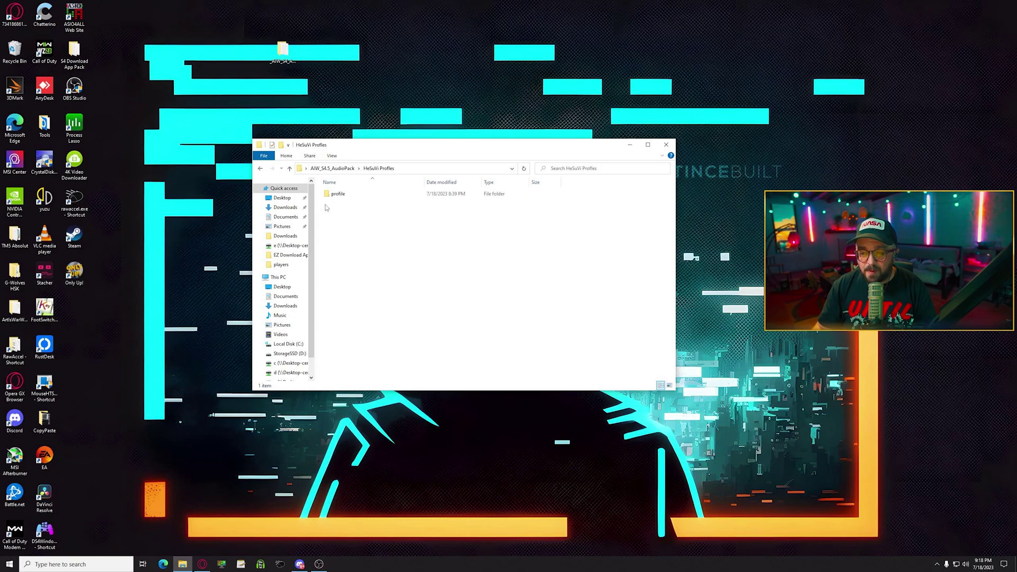
{"action": "double_click", "coordinate": [327, 193]}
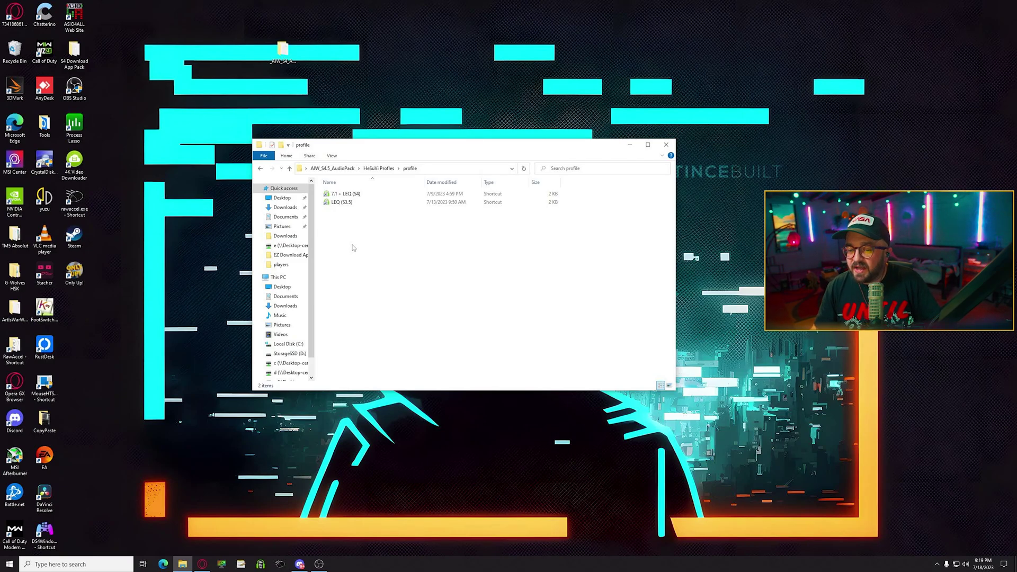
{"action": "left_click_drag", "start_coordinate": [353, 248], "coordinate": [325, 190]}
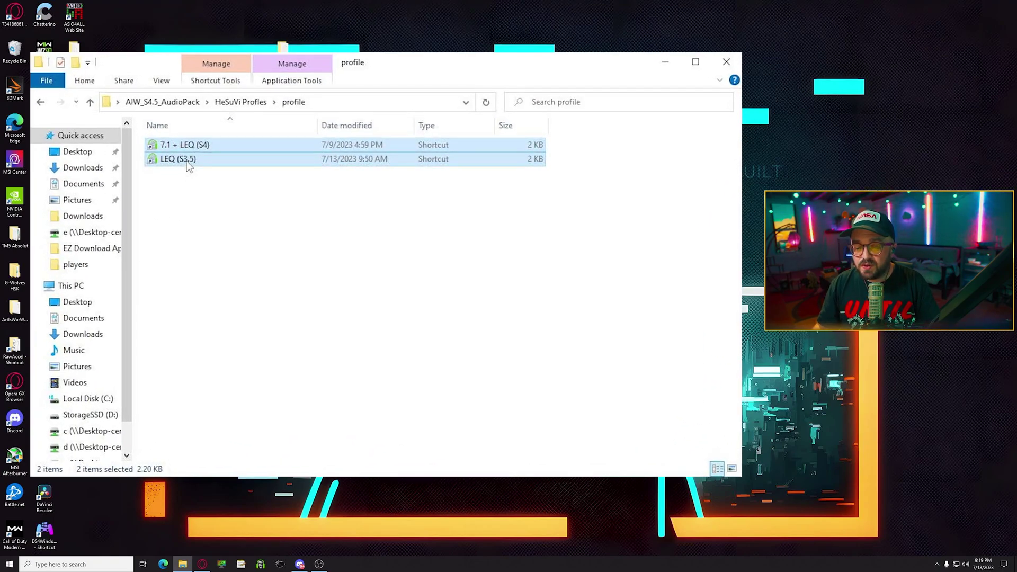
{"action": "right_click", "coordinate": [186, 161]}
{"action": "left_click", "coordinate": [223, 363]}
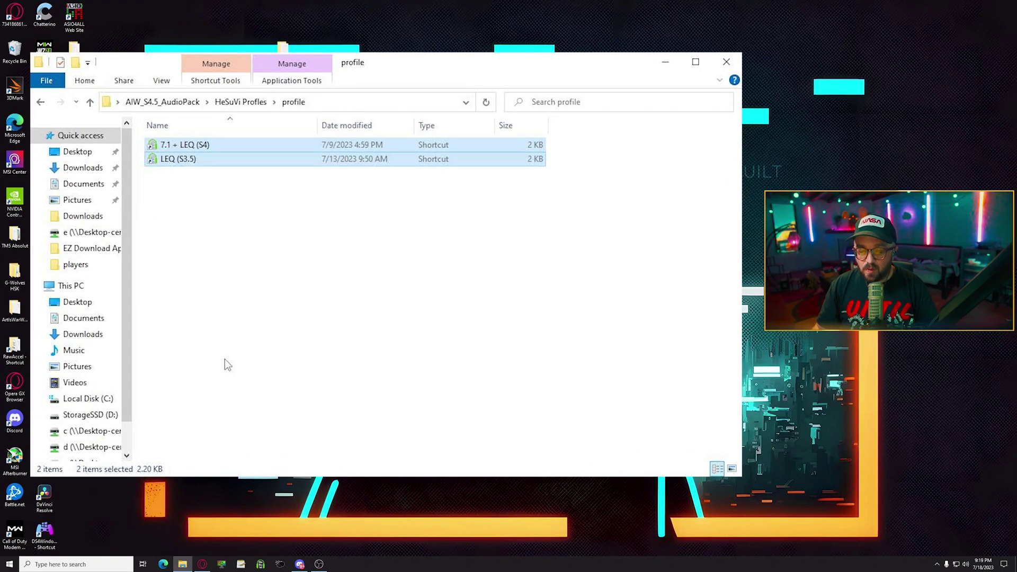
Go to C:\Program Files\EqualizerAPO\config\HeSuVi\profile and bring up its context menu.
{"action": "left_click", "coordinate": [79, 401]}
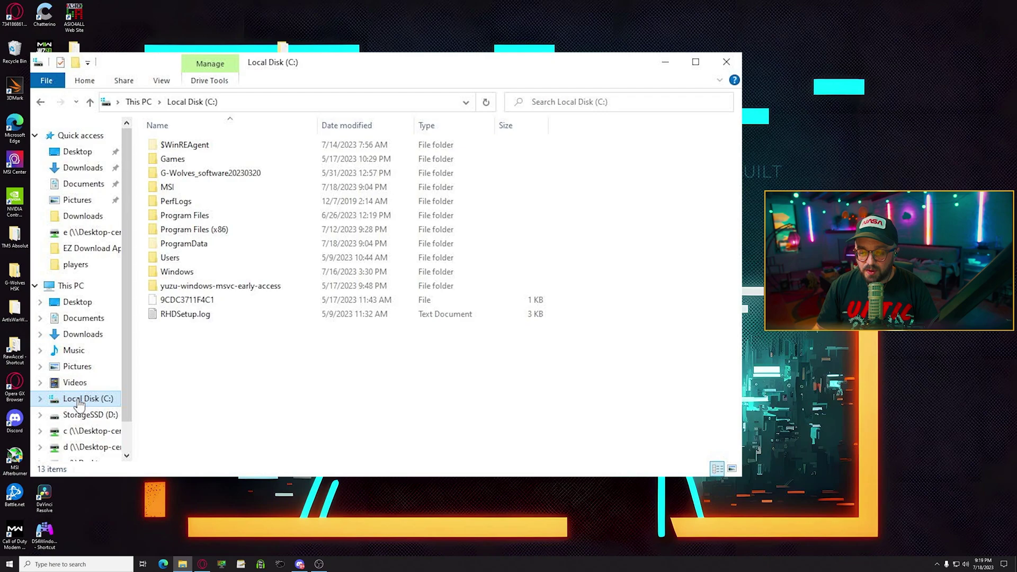
{"action": "double_click", "coordinate": [189, 217]}
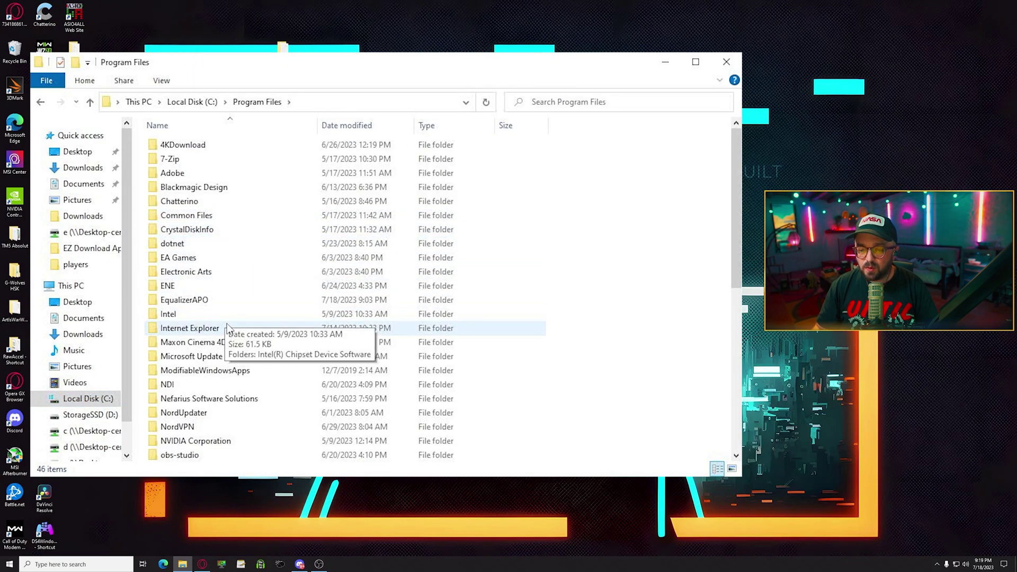
{"action": "double_click", "coordinate": [202, 300]}
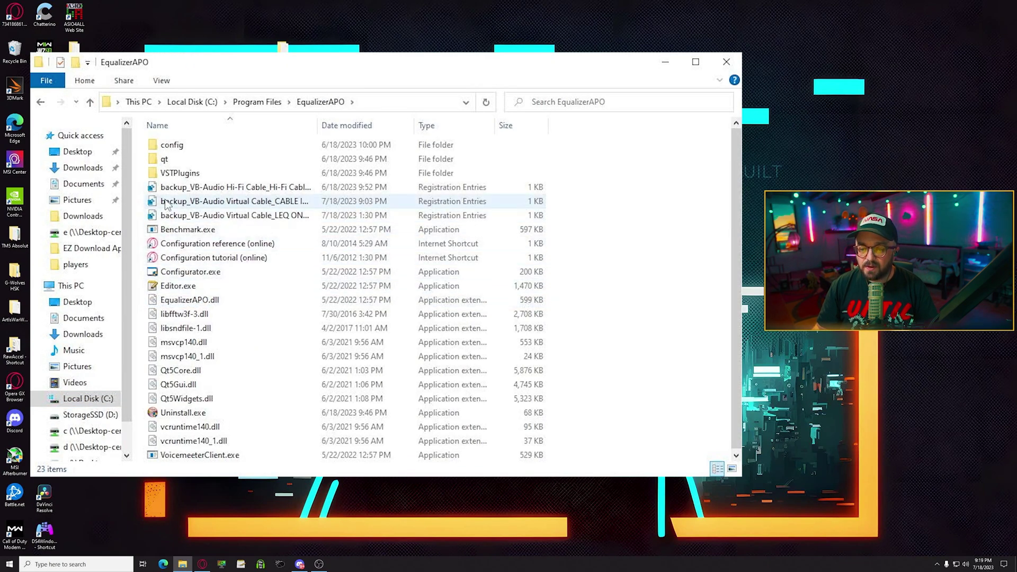
{"action": "double_click", "coordinate": [184, 147]}
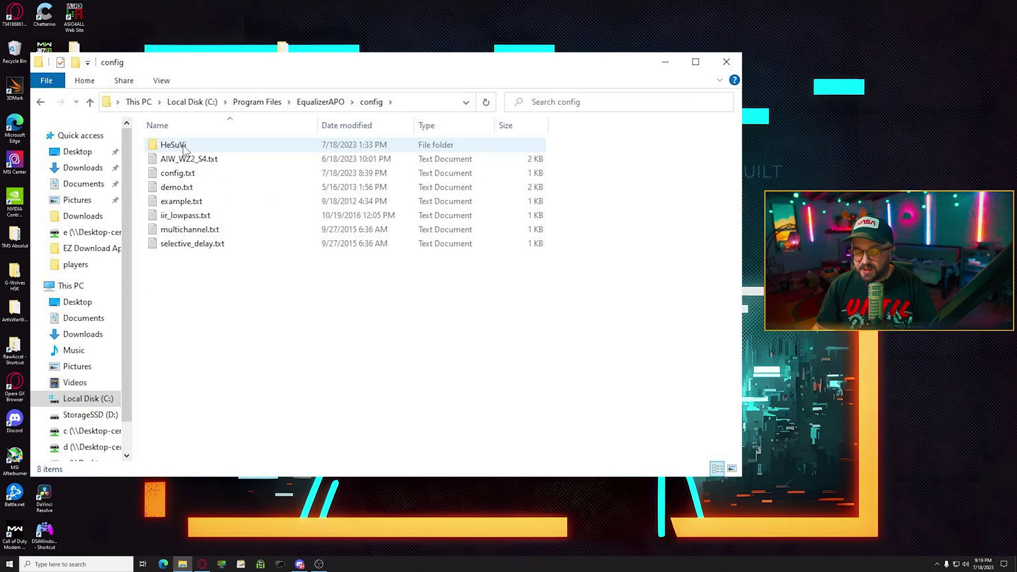
{"action": "double_click", "coordinate": [183, 146]}
{"action": "double_click", "coordinate": [180, 187]}
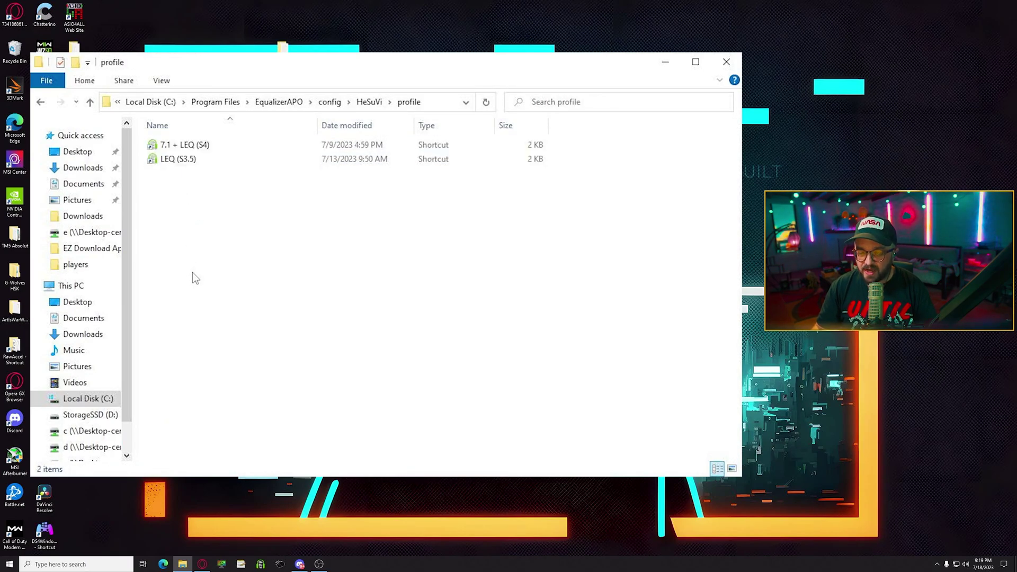
{"action": "right_click", "coordinate": [147, 180]}
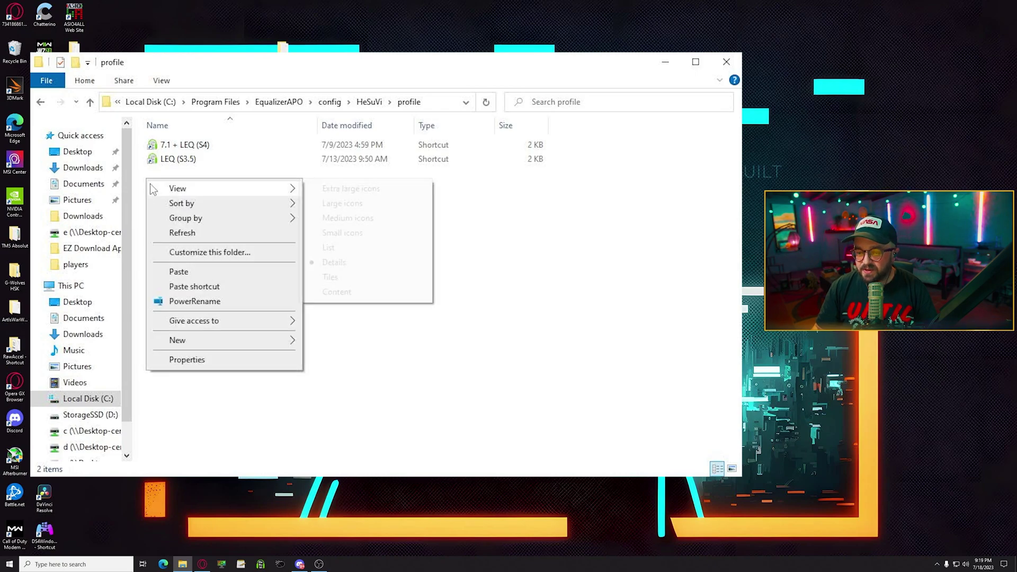
Paste the shortcuts, then select the 7.1 + LEQ (S4) and LEQ (S3.5) profiles in HeSuVi's Profile Manager.
{"action": "left_click", "coordinate": [191, 281]}
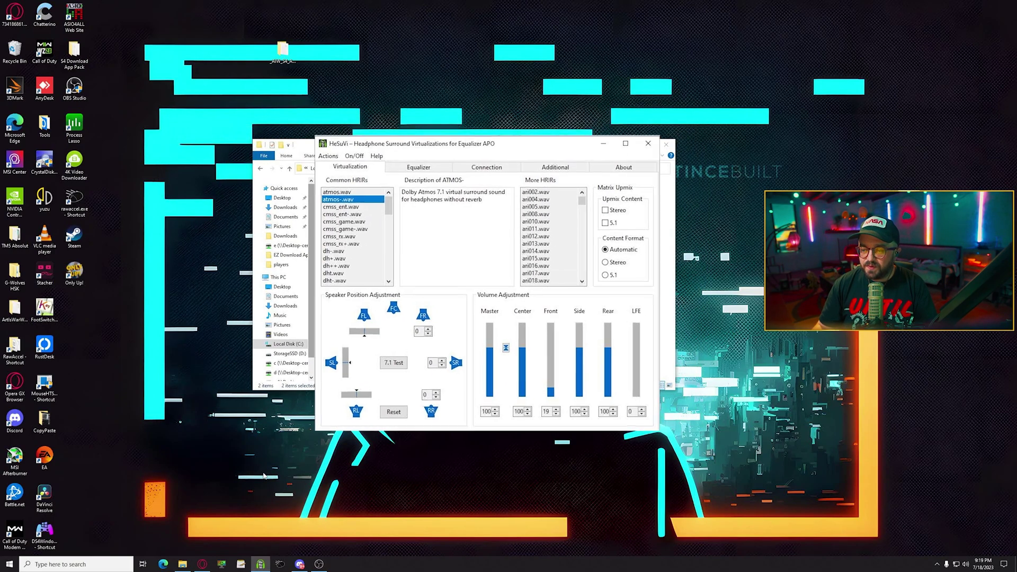
{"action": "left_click", "coordinate": [536, 97]}
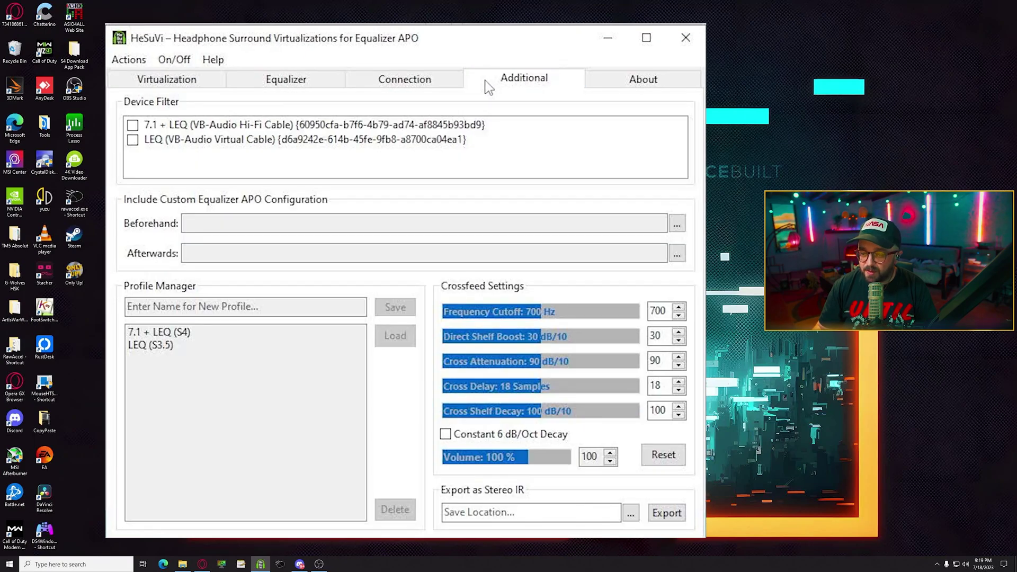
{"action": "left_click", "coordinate": [160, 332]}
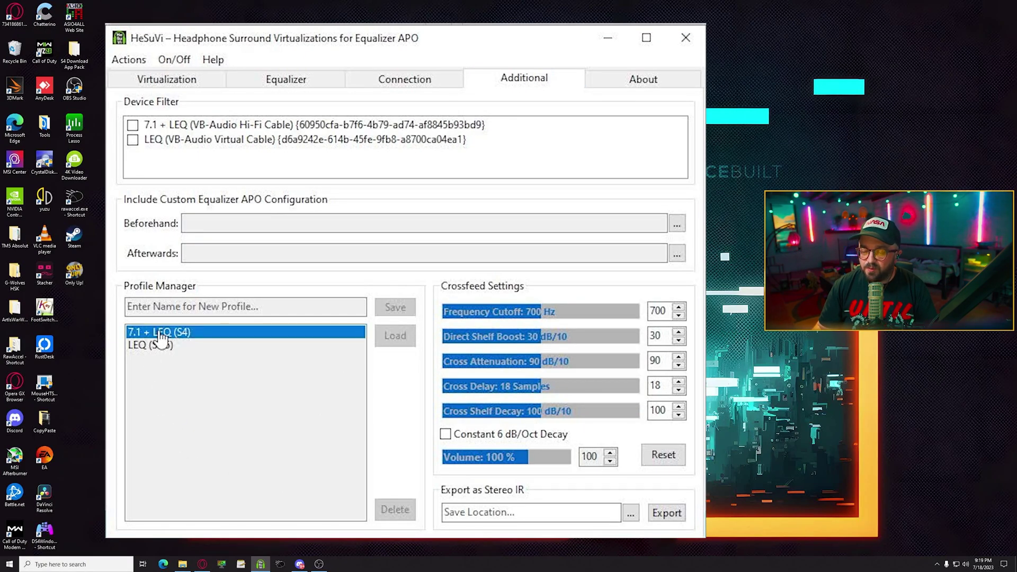
{"action": "left_click", "coordinate": [158, 346]}
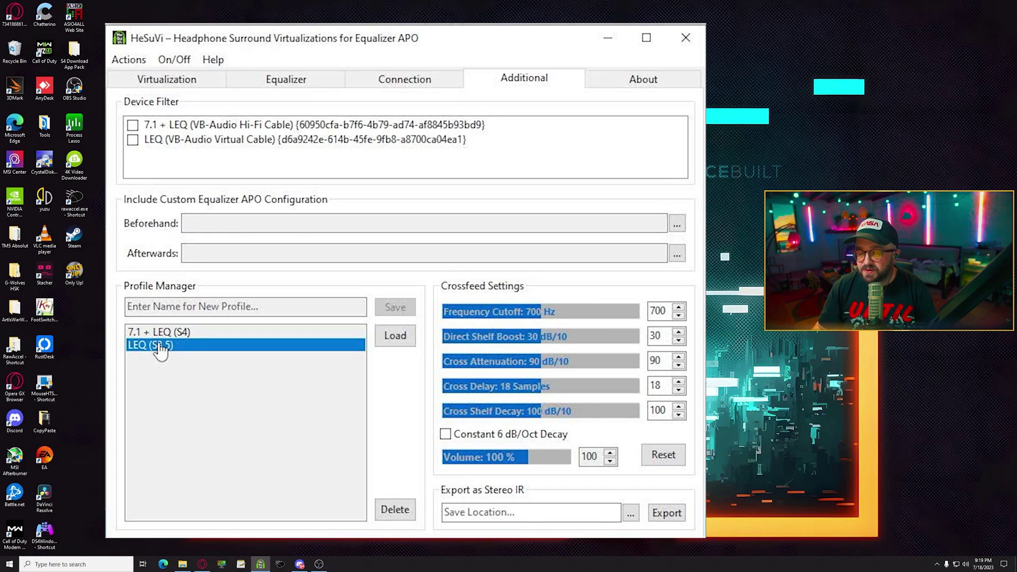
{"action": "left_click", "coordinate": [166, 334]}
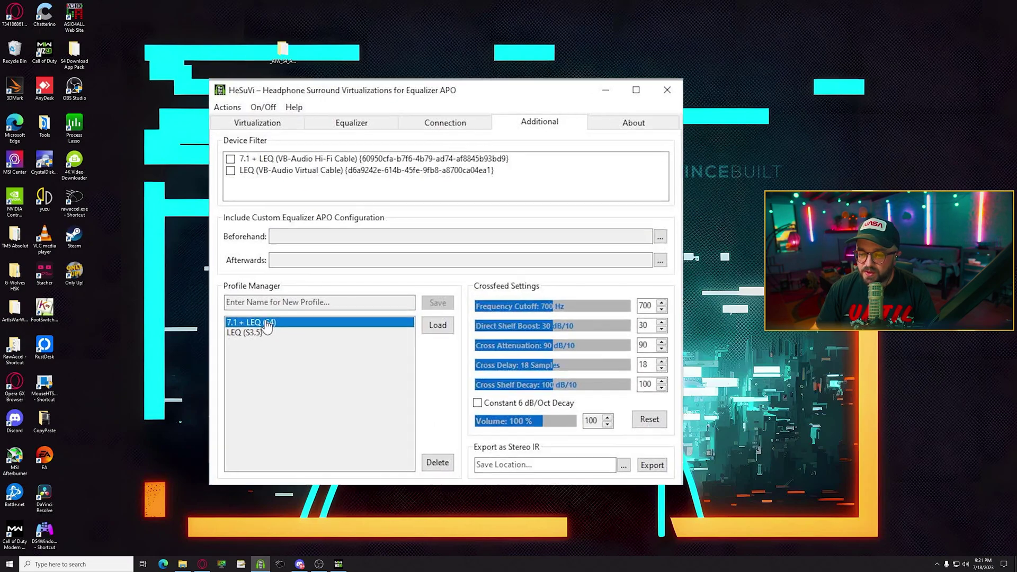
Load the 7.1 + LEQ (S4) profile in HeSuVi, then reselect it in the Profile Manager.
{"action": "left_click", "coordinate": [499, 310]}
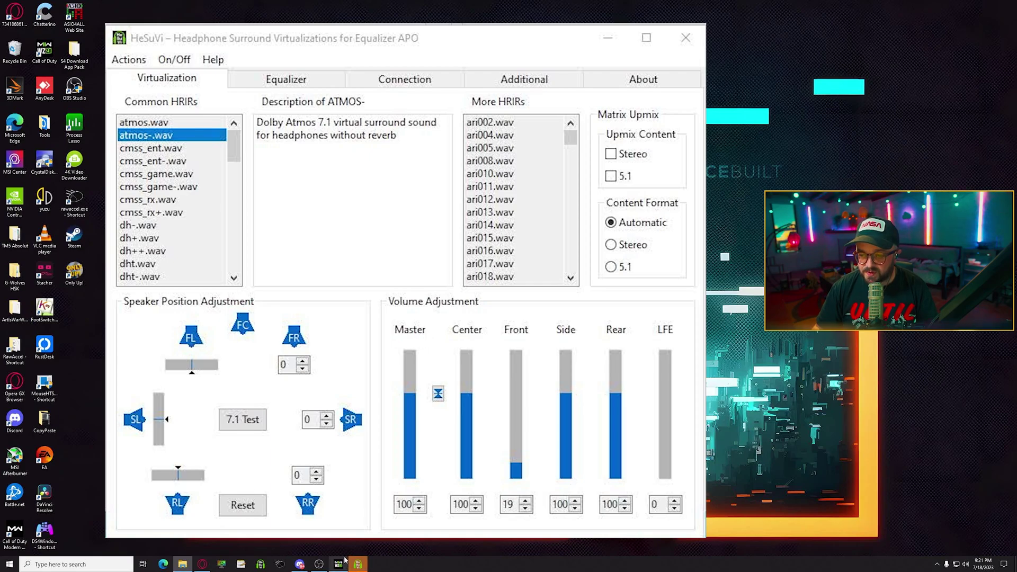
{"action": "left_click", "coordinate": [547, 83]}
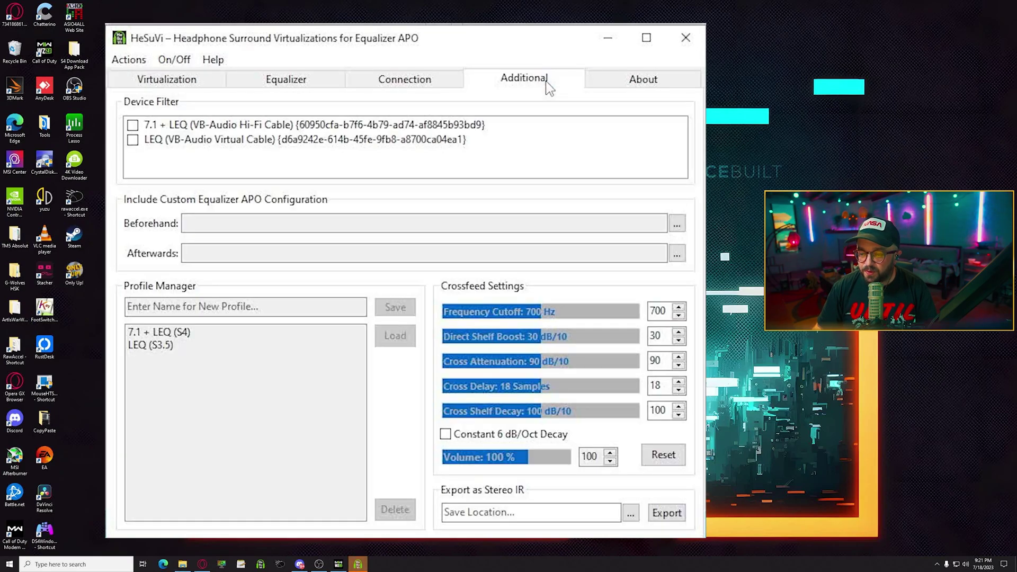
{"action": "left_click", "coordinate": [164, 334]}
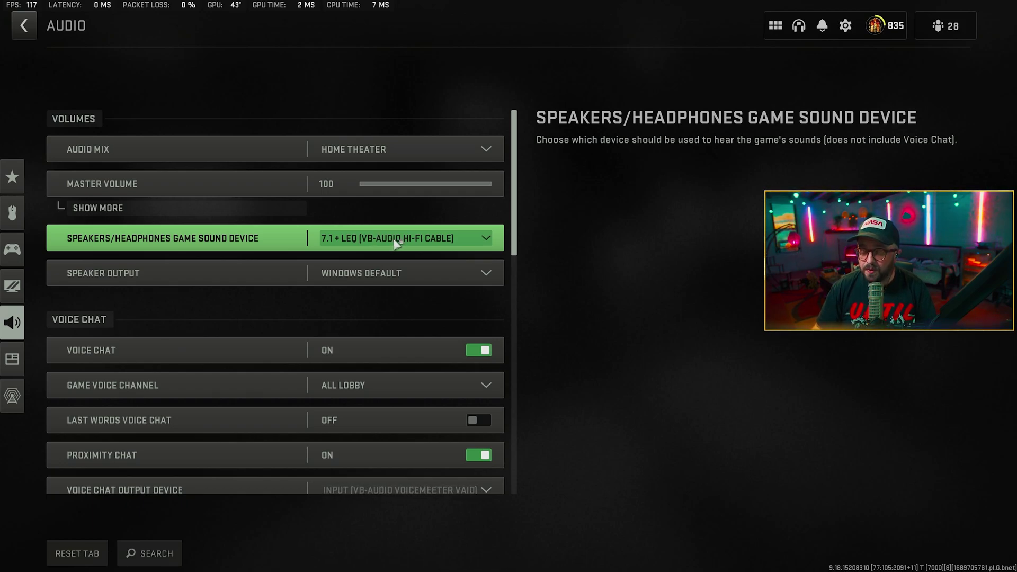
Set Call of Duty's game sound device to LEQ (VB-Audio Virtual Cable).
{"action": "left_click", "coordinate": [394, 243]}
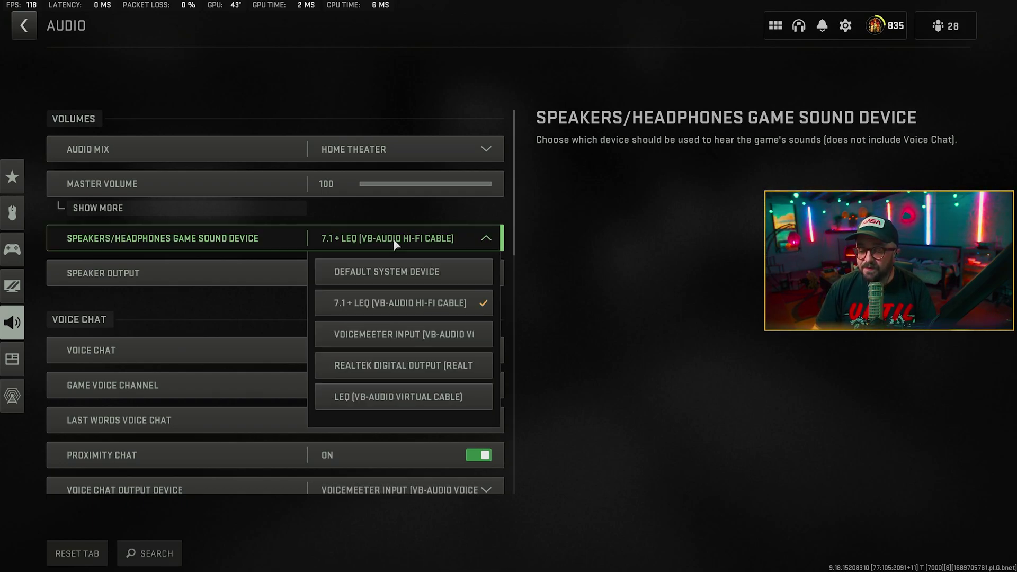
{"action": "left_click", "coordinate": [392, 398]}
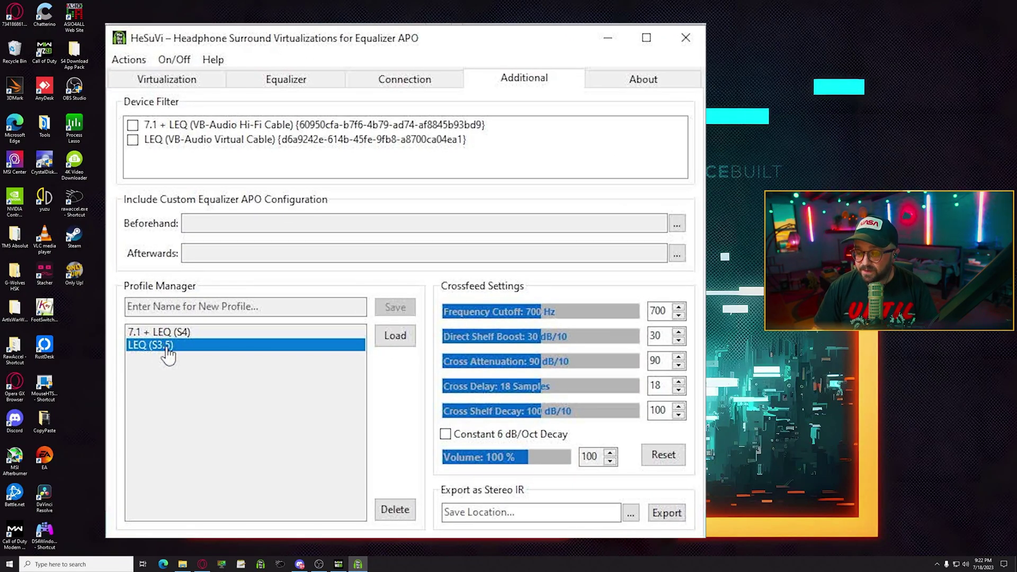
Load the LEQ (S3.5) profile in HeSuVi, reselecting it in the Profile Manager and loading again.
{"action": "left_click", "coordinate": [404, 339]}
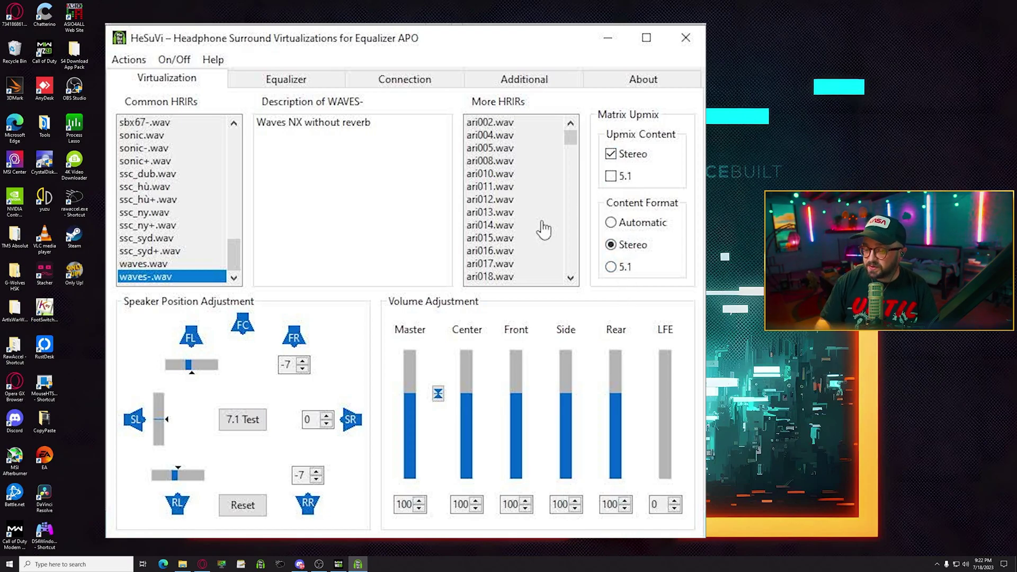
{"action": "left_click", "coordinate": [549, 78]}
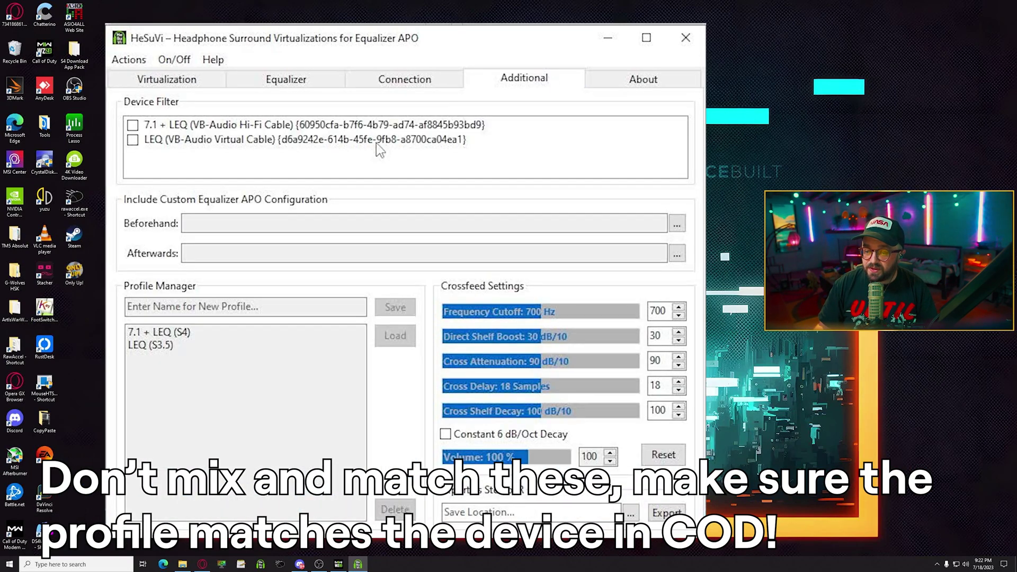
{"action": "left_click", "coordinate": [159, 344]}
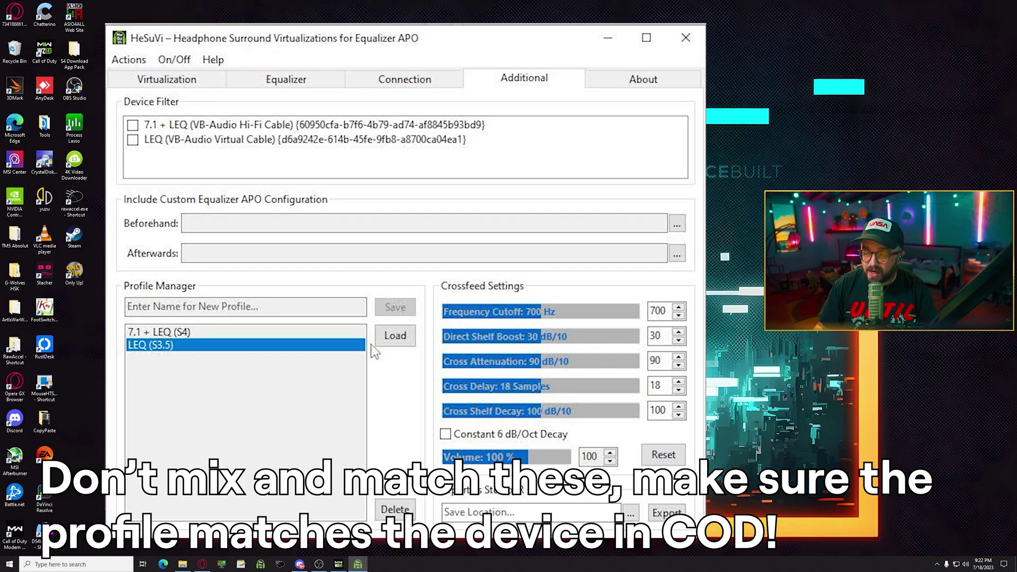
{"action": "left_click", "coordinate": [393, 339]}
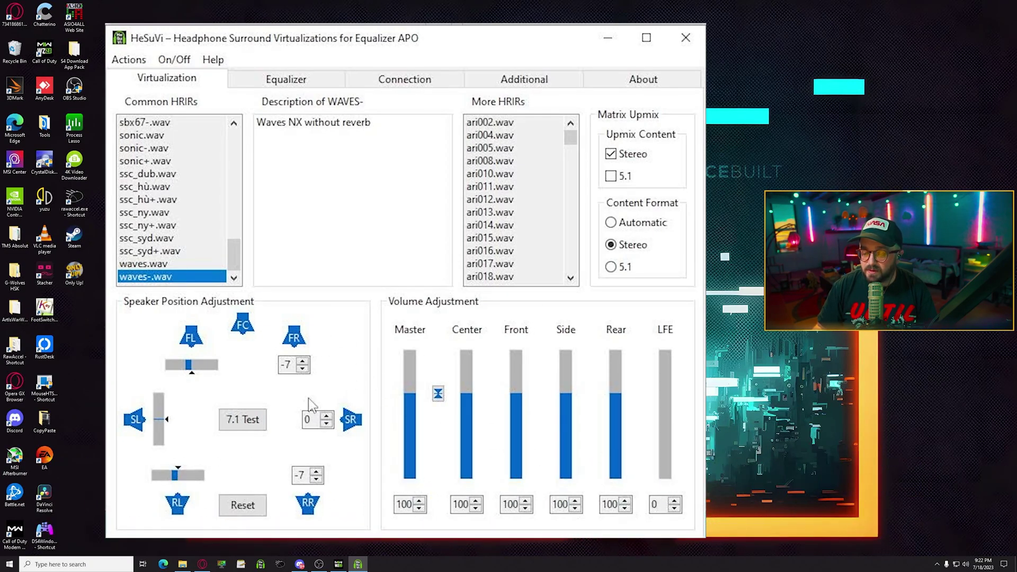